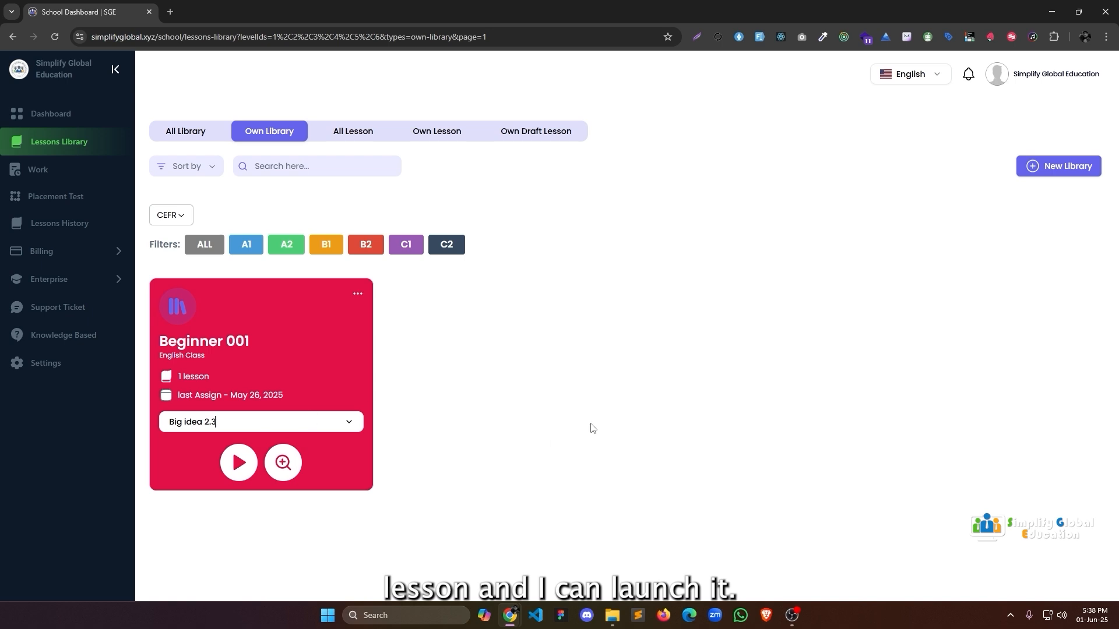
Compare the Homework and Placement Test results on the Work page.
click(52, 172)
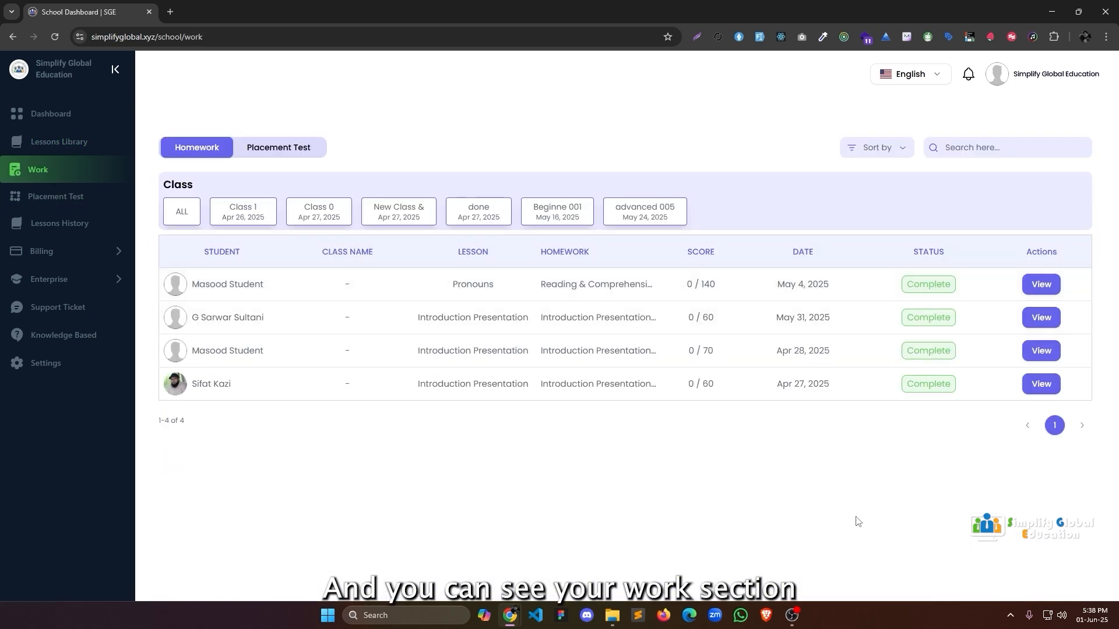
click(314, 150)
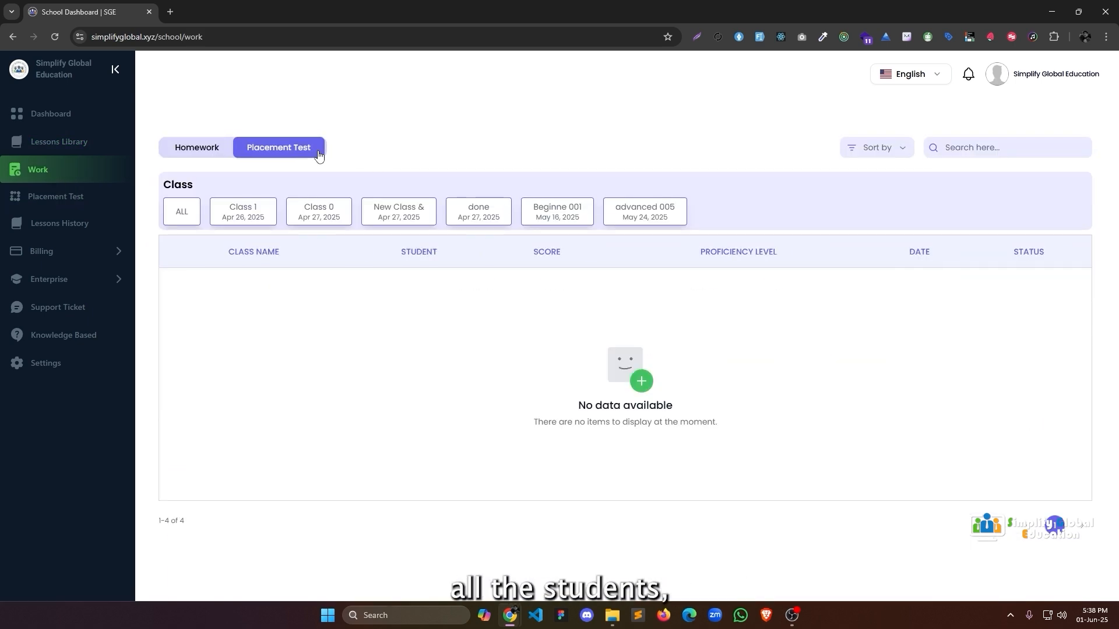
click(199, 150)
click(312, 155)
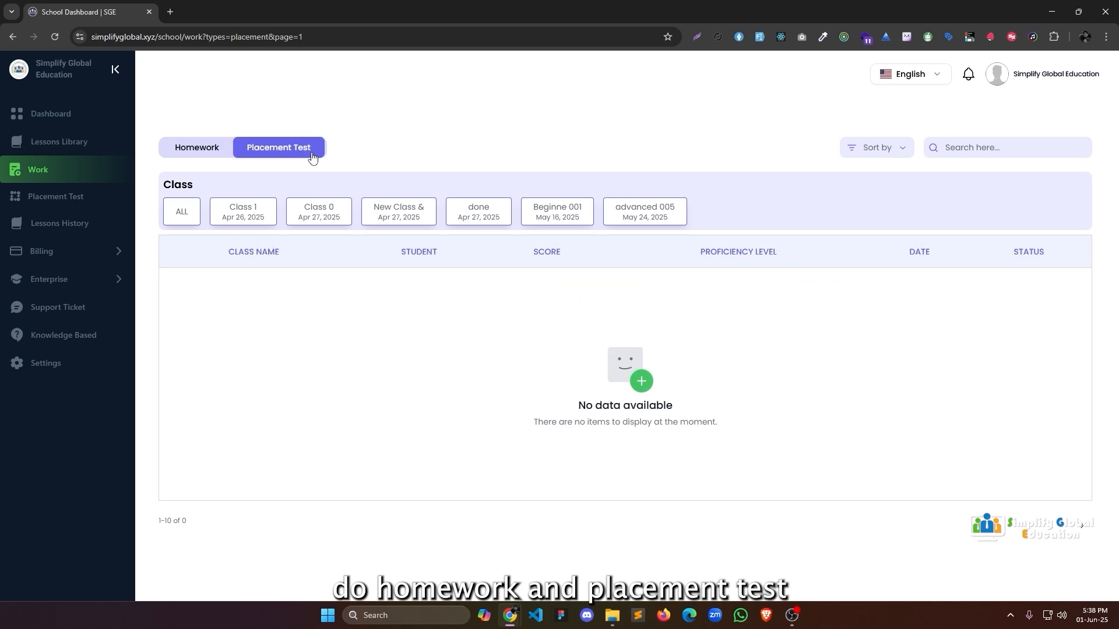
click(204, 156)
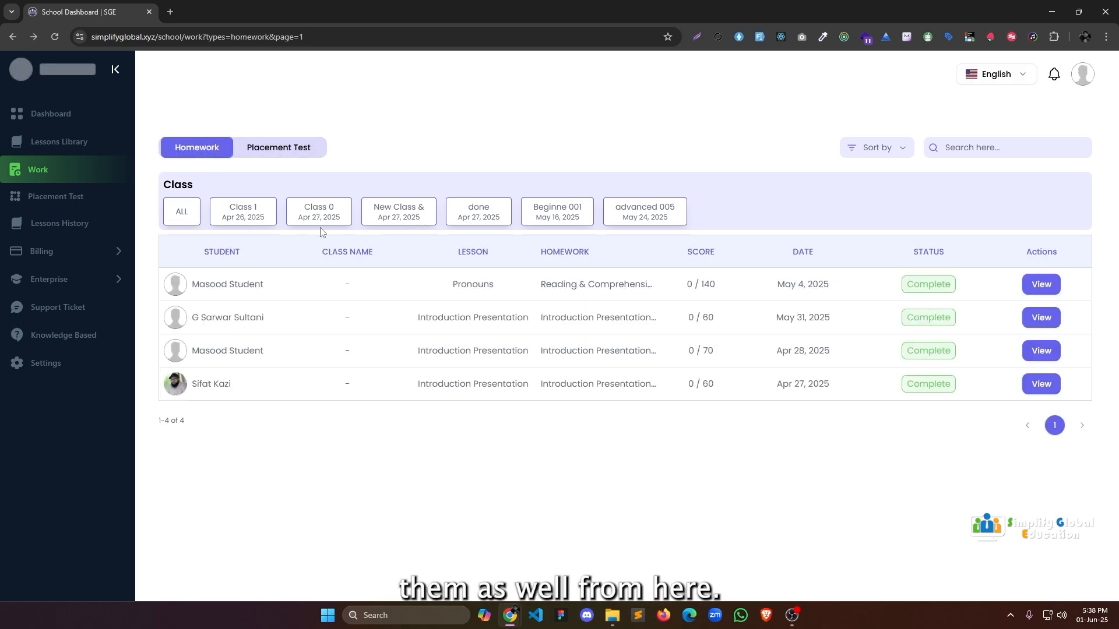
Look over the Placement Test assignment page, then go to Lessons History.
click(54, 198)
scroll(470, 176, down, 2)
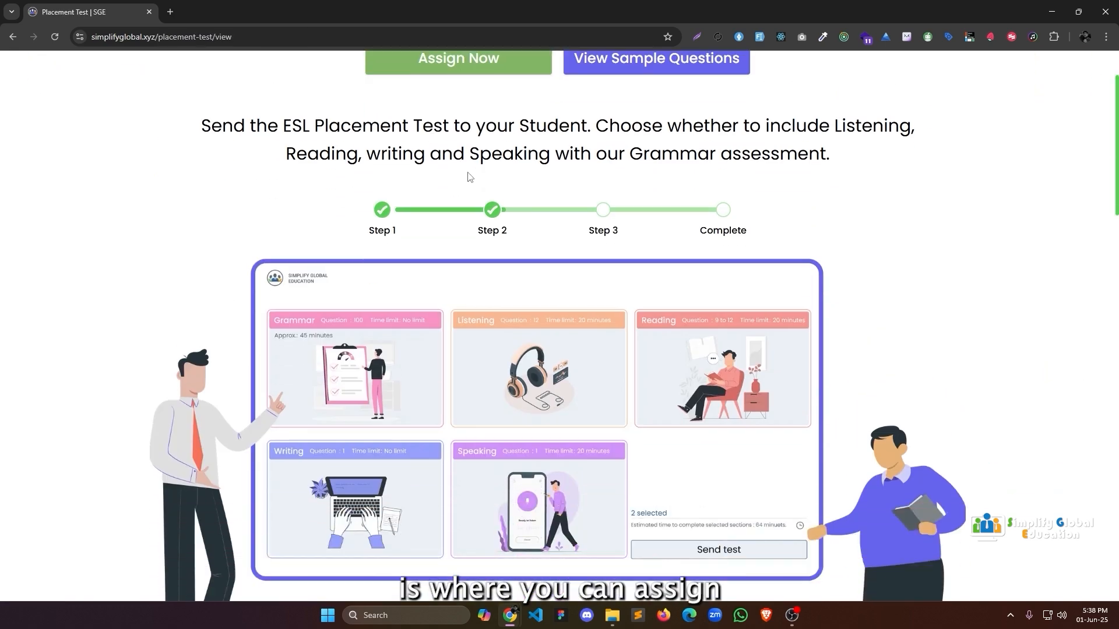
scroll(470, 177, down, 3)
scroll(470, 177, up, 5)
key(alt+Left)
click(83, 228)
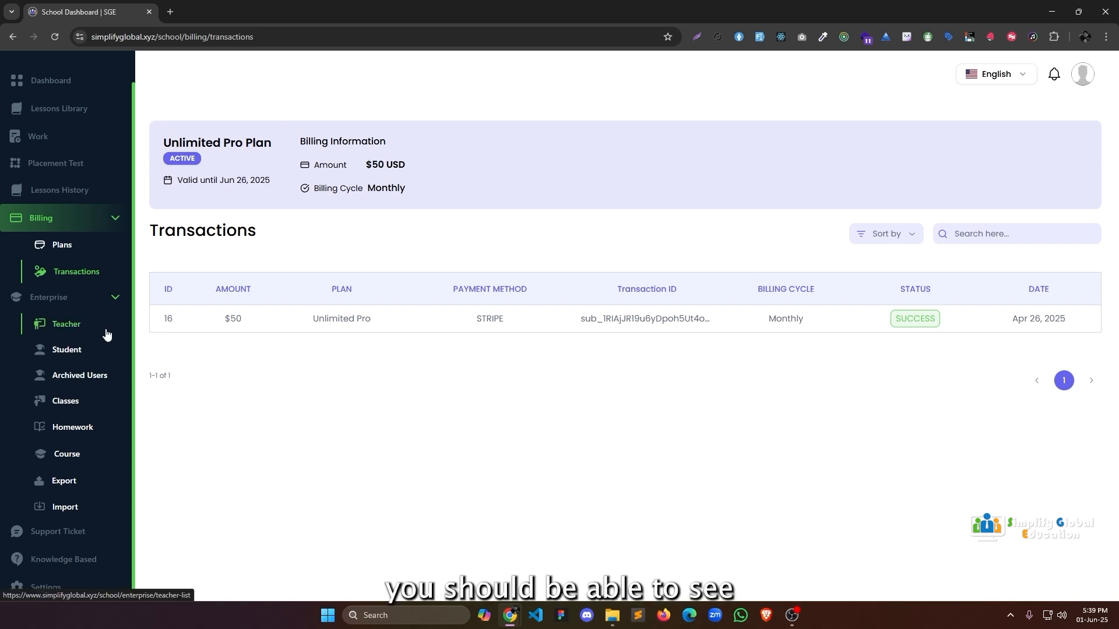
Browse the Enterprise Teacher, Student, Archived Users, Classes, Homework, Course and Export pages.
click(106, 334)
click(82, 361)
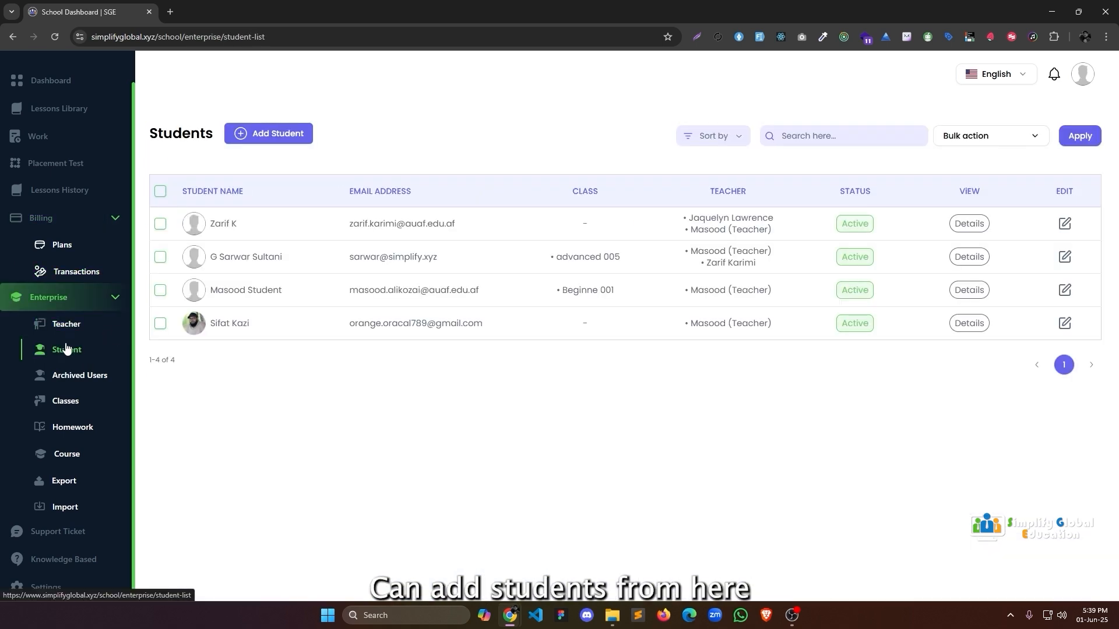
click(74, 379)
click(70, 402)
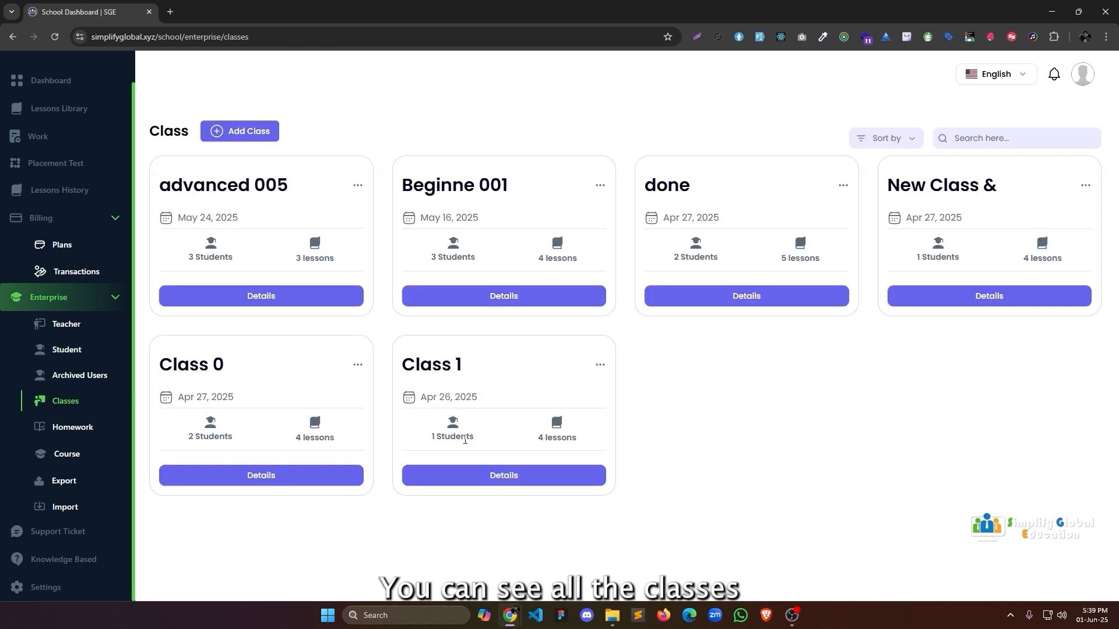
click(104, 428)
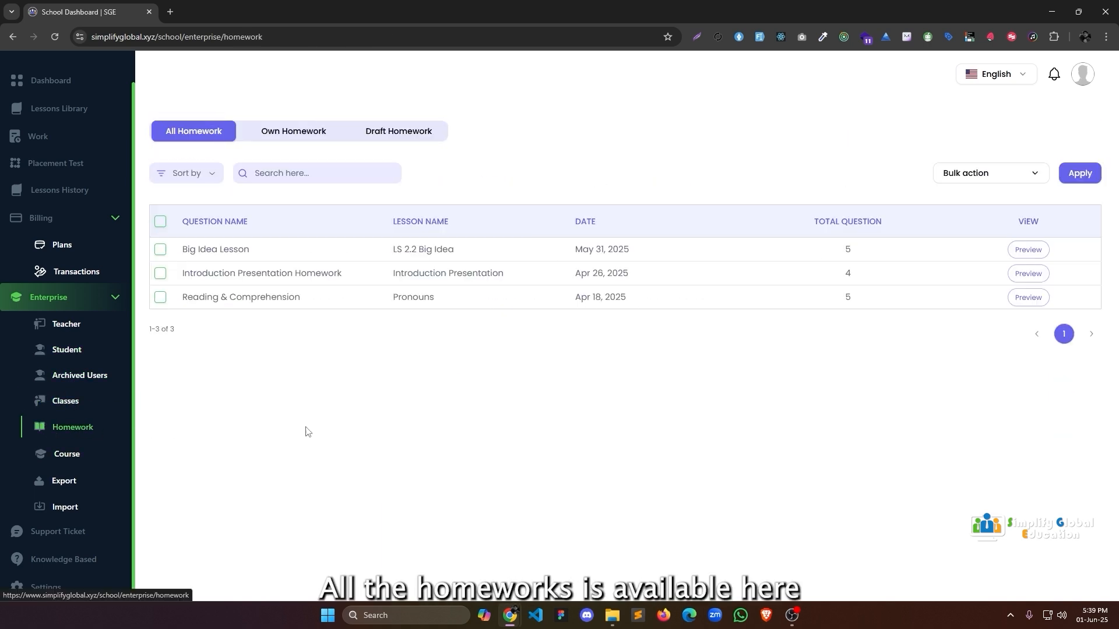
click(77, 457)
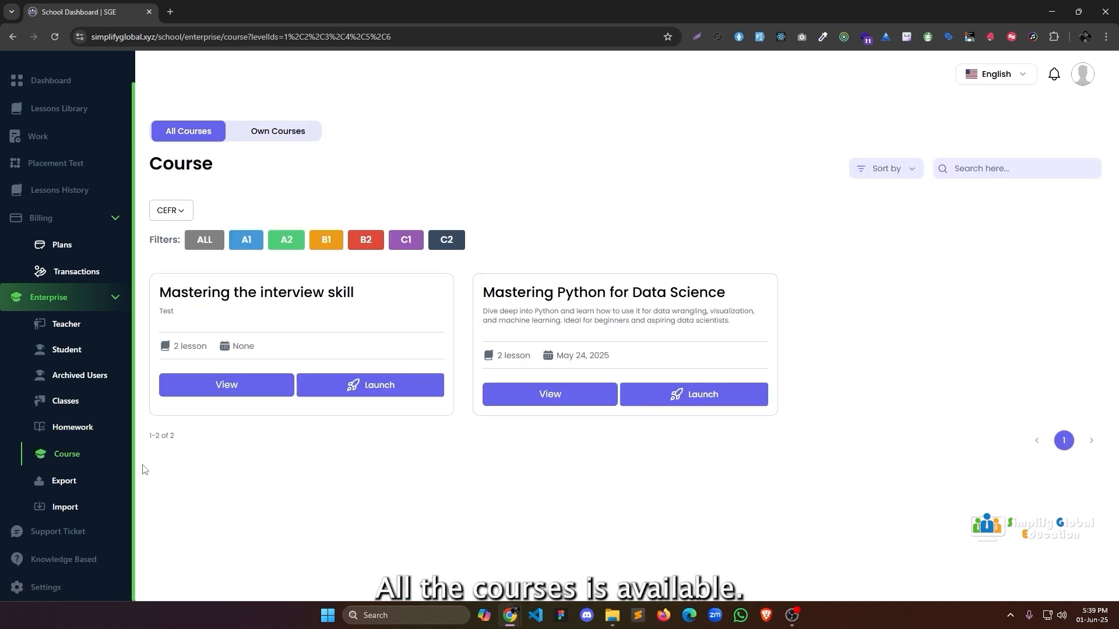
click(76, 492)
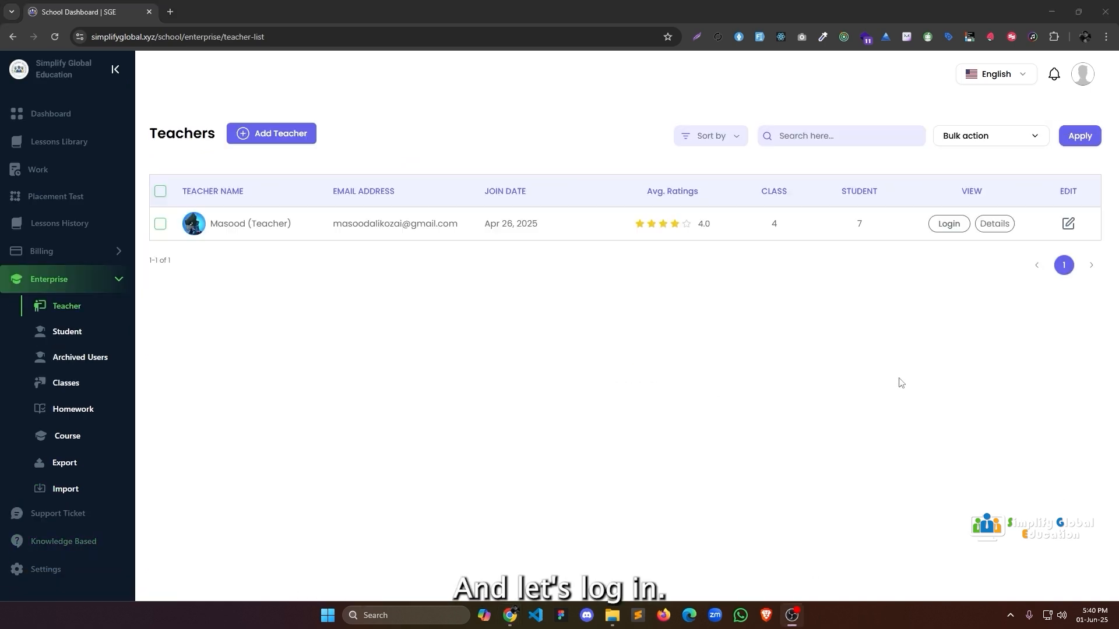
Log in as the teacher and browse the Lessons Library, filtering to own lessons and back.
click(952, 231)
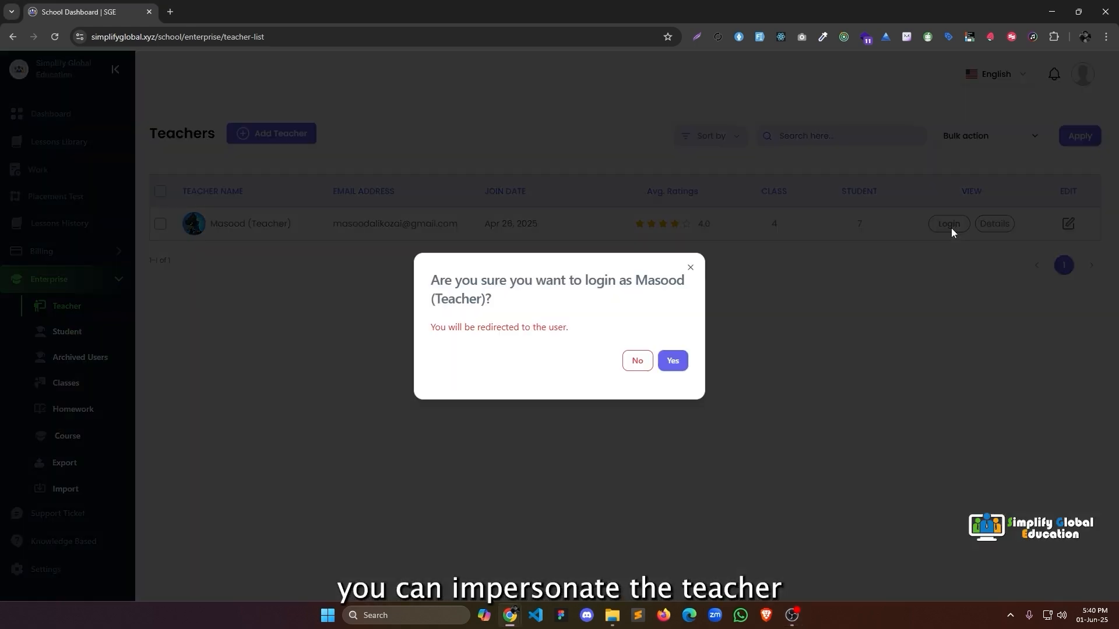
click(672, 362)
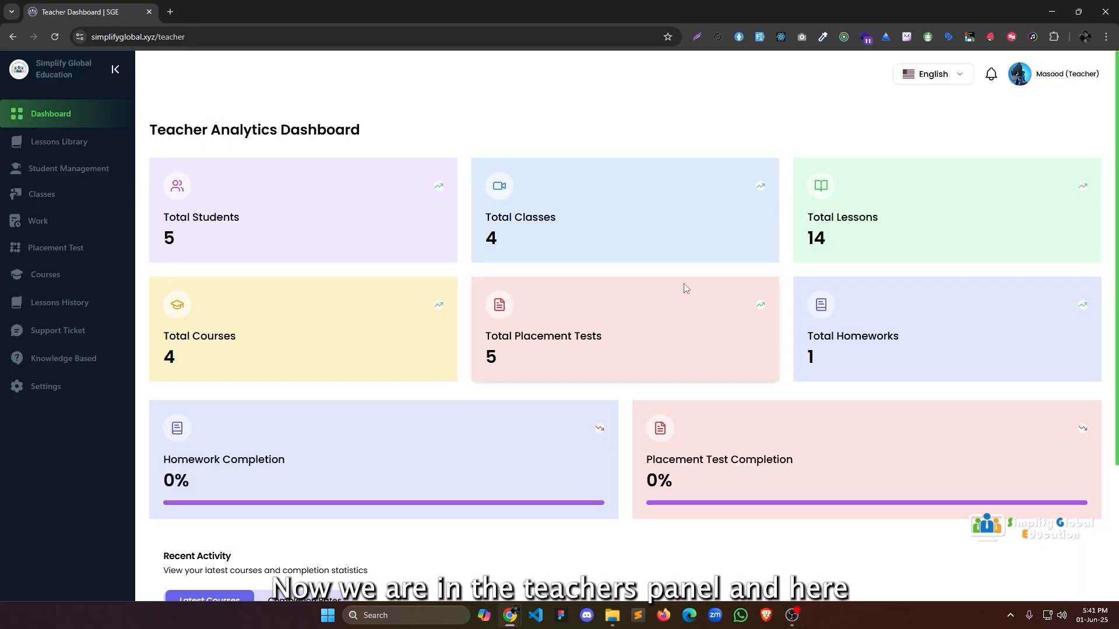
click(59, 142)
scroll(321, 362, down, 6)
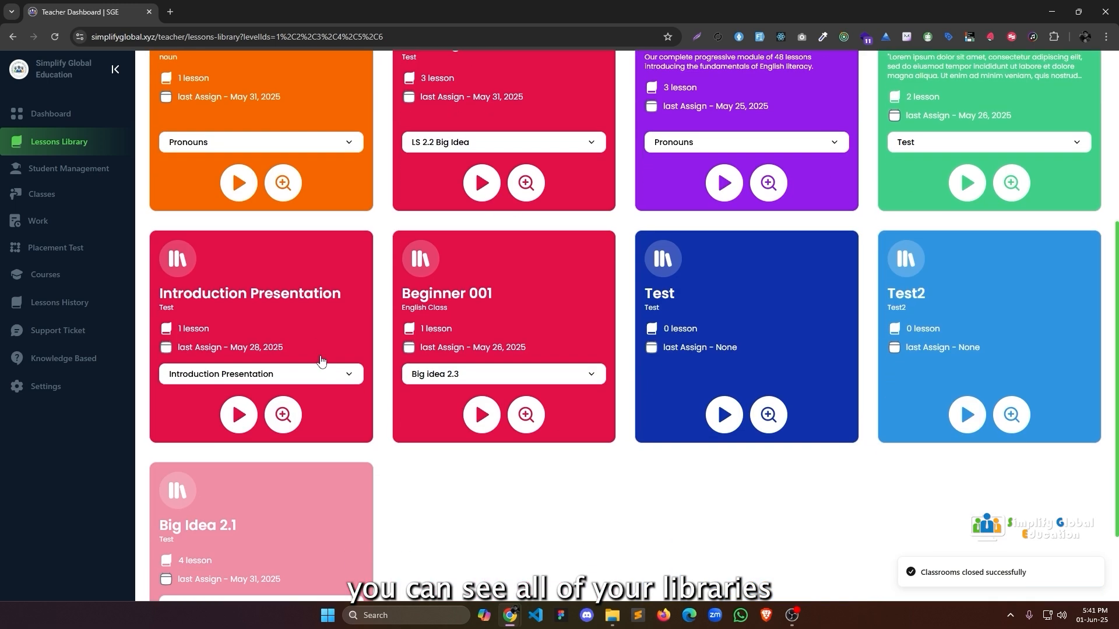
scroll(321, 361, up, 6)
click(437, 131)
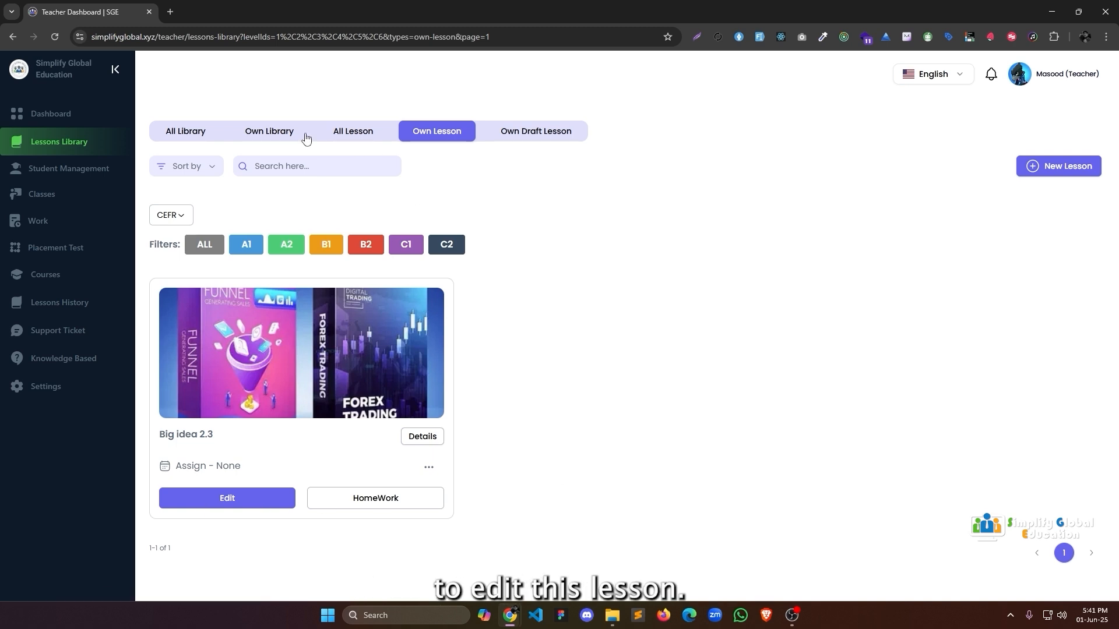
click(185, 133)
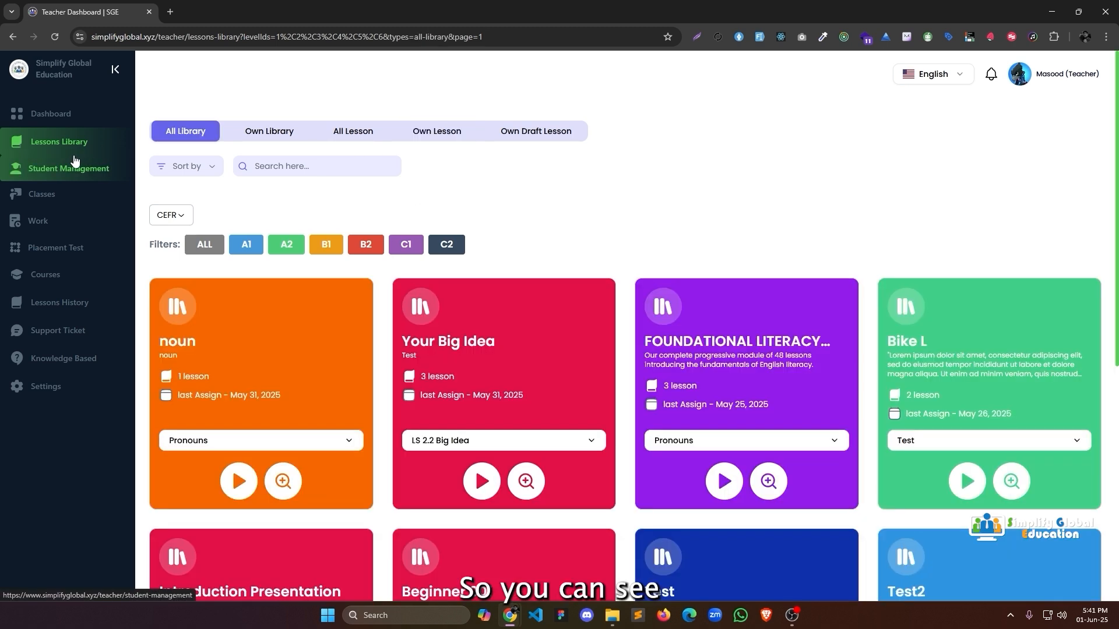
Drag a student from Beginne 001 into New Class &, then view graded work.
click(105, 170)
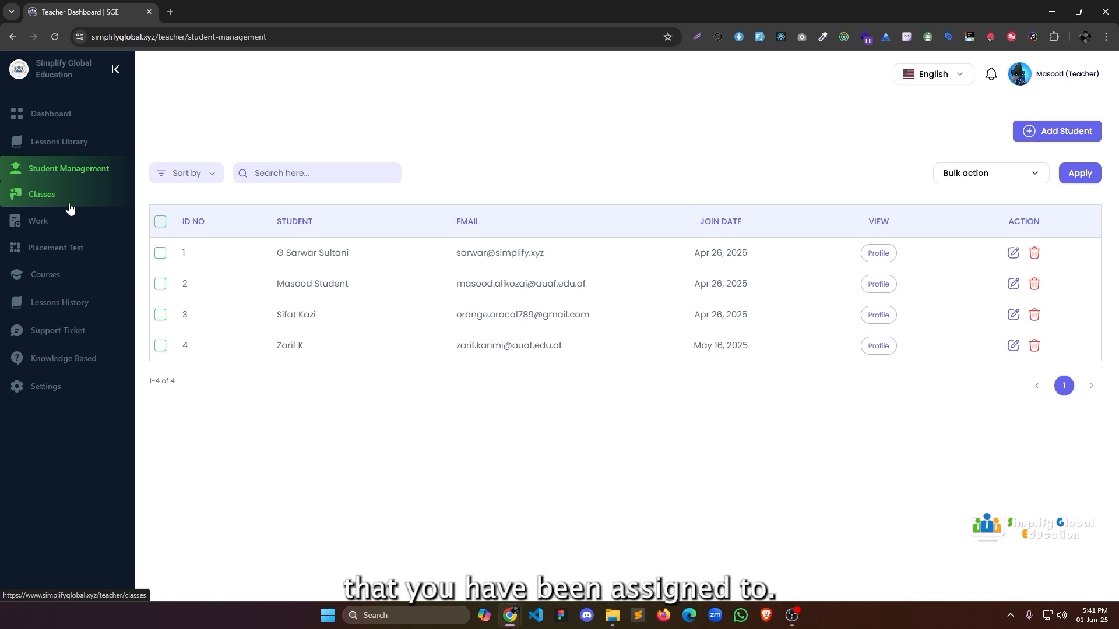
click(68, 208)
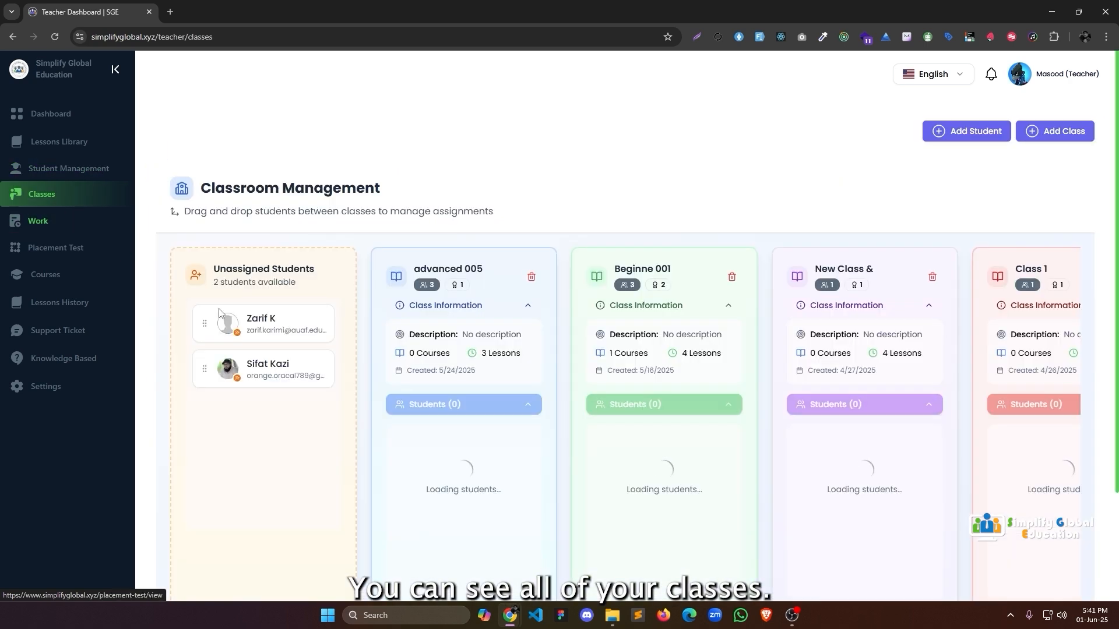
drag(685, 449, 845, 452)
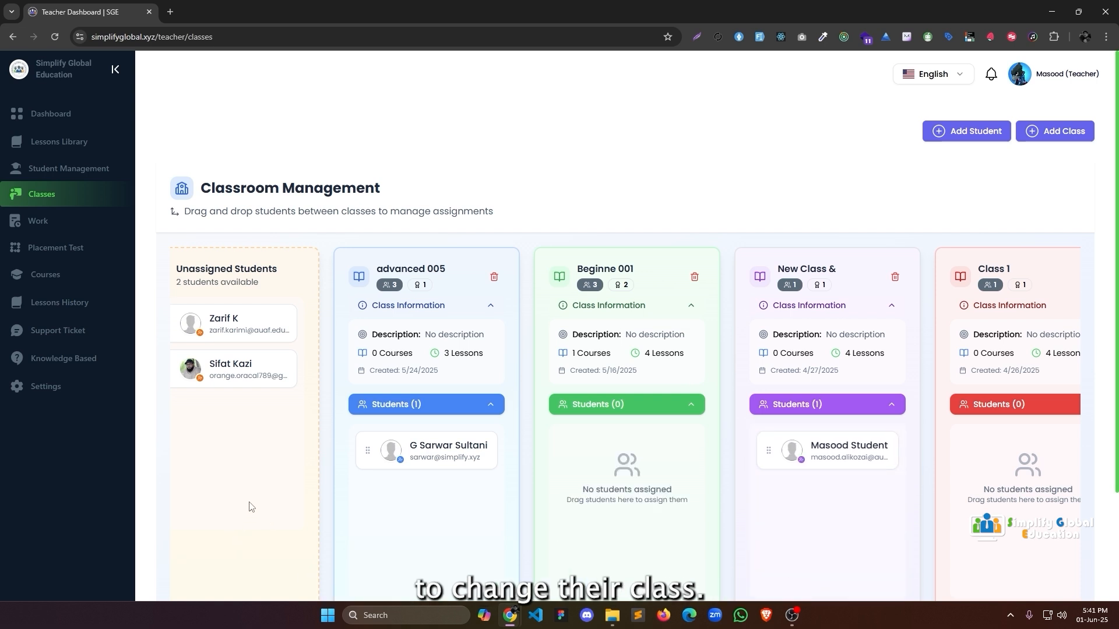
click(83, 234)
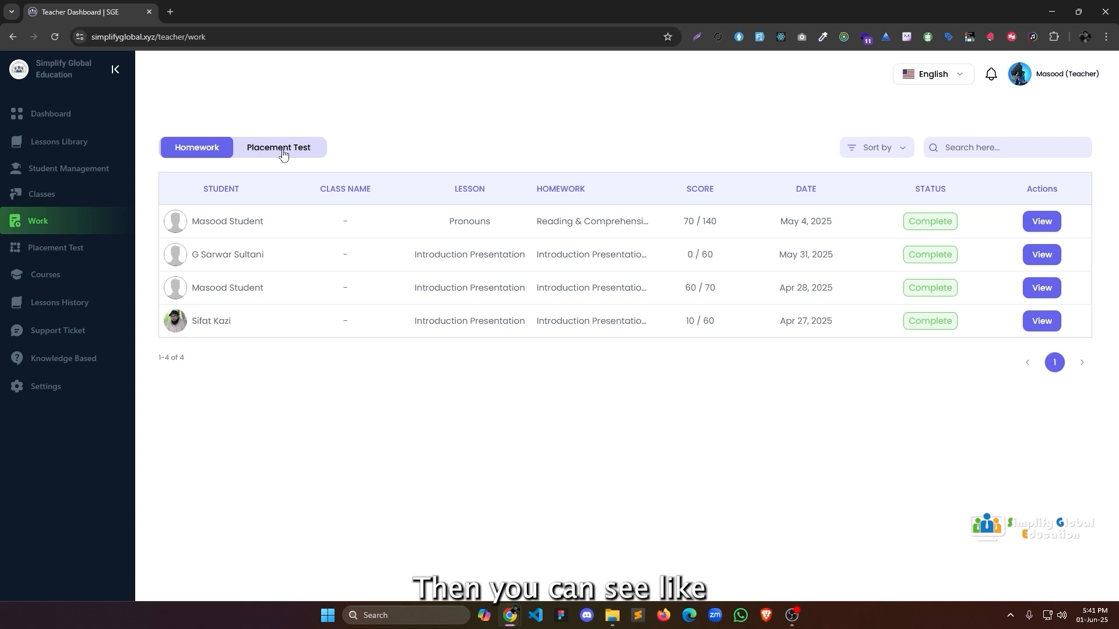
Start assigning the SGE English Placement Test, choosing class rather than individual assignment.
click(251, 153)
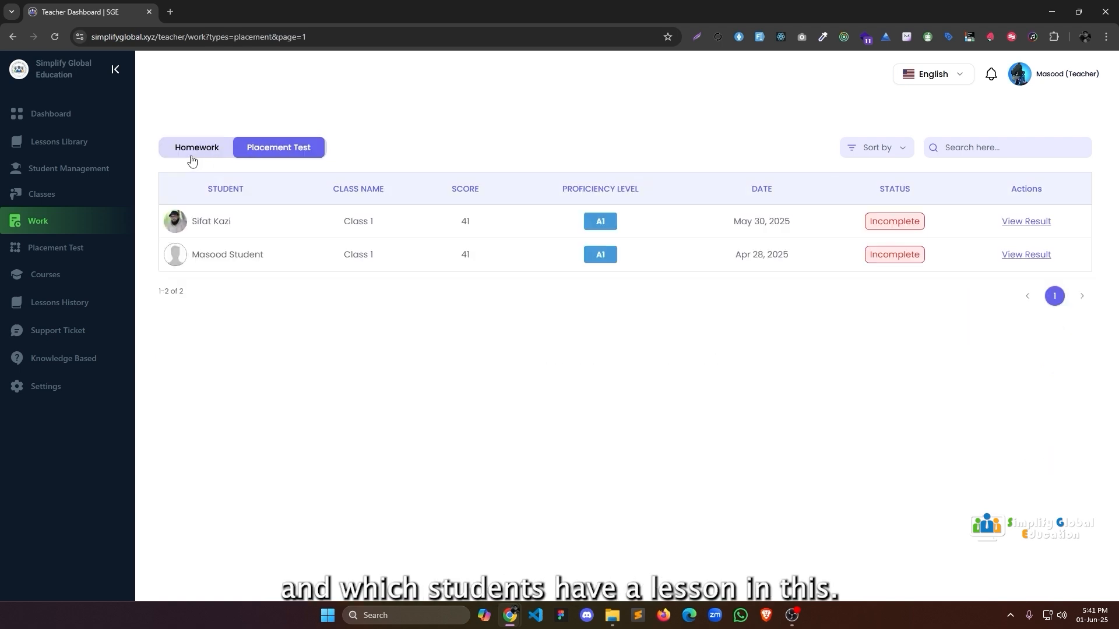
click(56, 248)
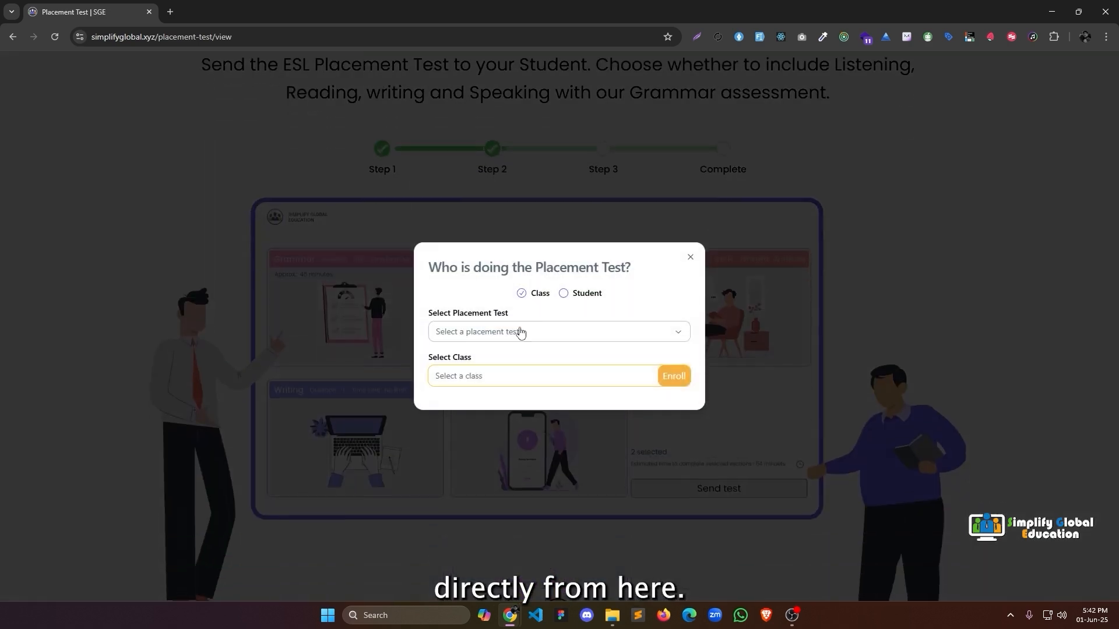
click(520, 332)
click(517, 381)
click(514, 381)
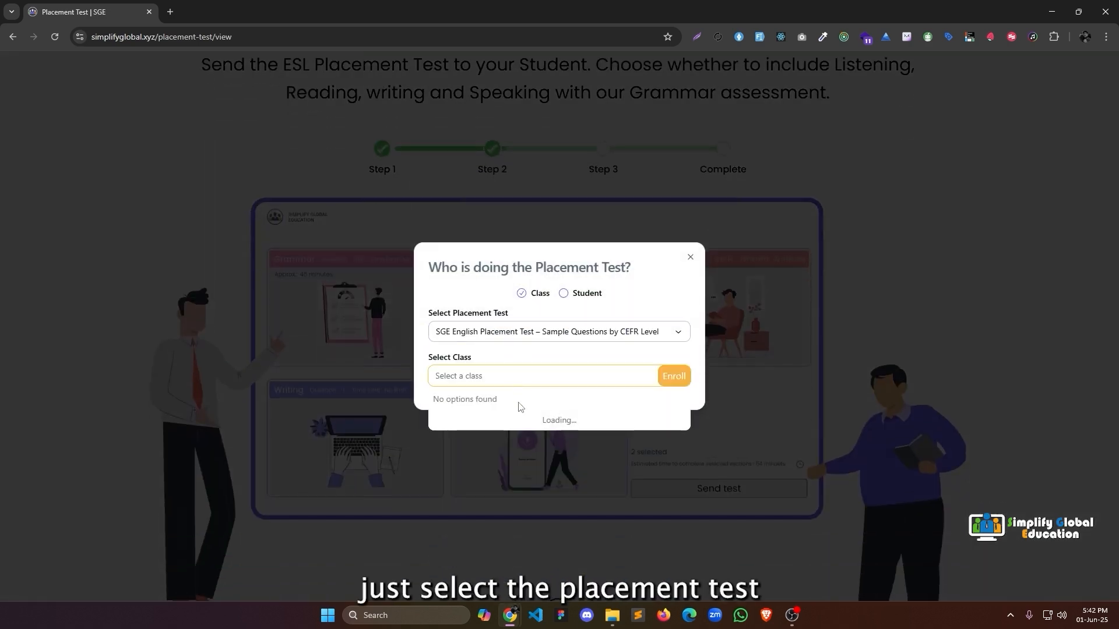
click(579, 299)
click(513, 376)
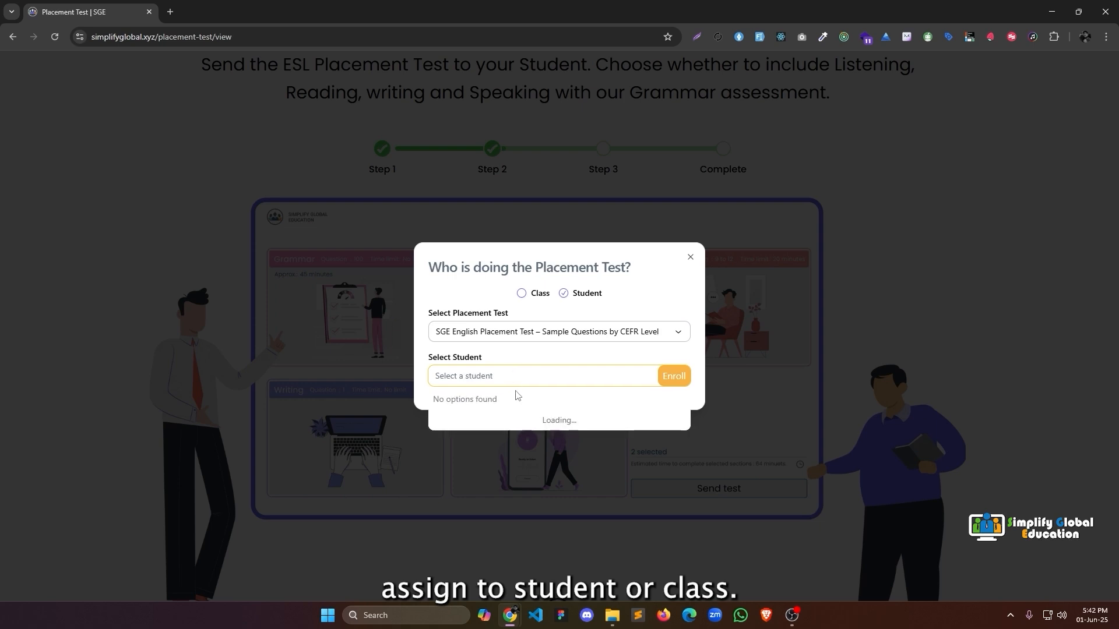
click(522, 294)
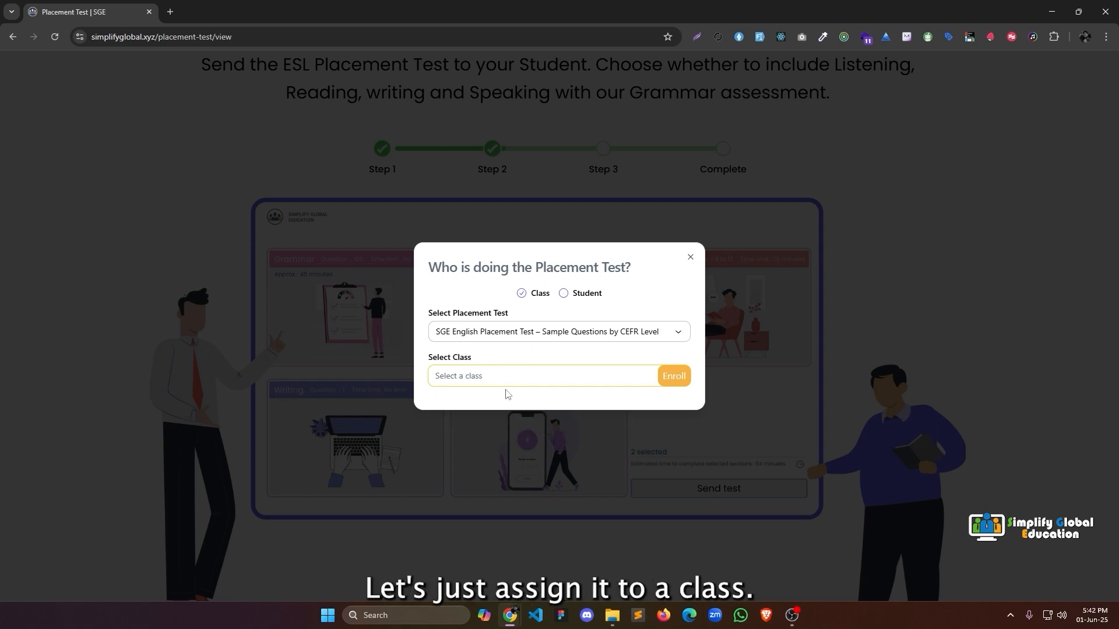
Enroll Class 1 in the placement test and exit to the Teacher Dashboard.
click(505, 378)
click(486, 529)
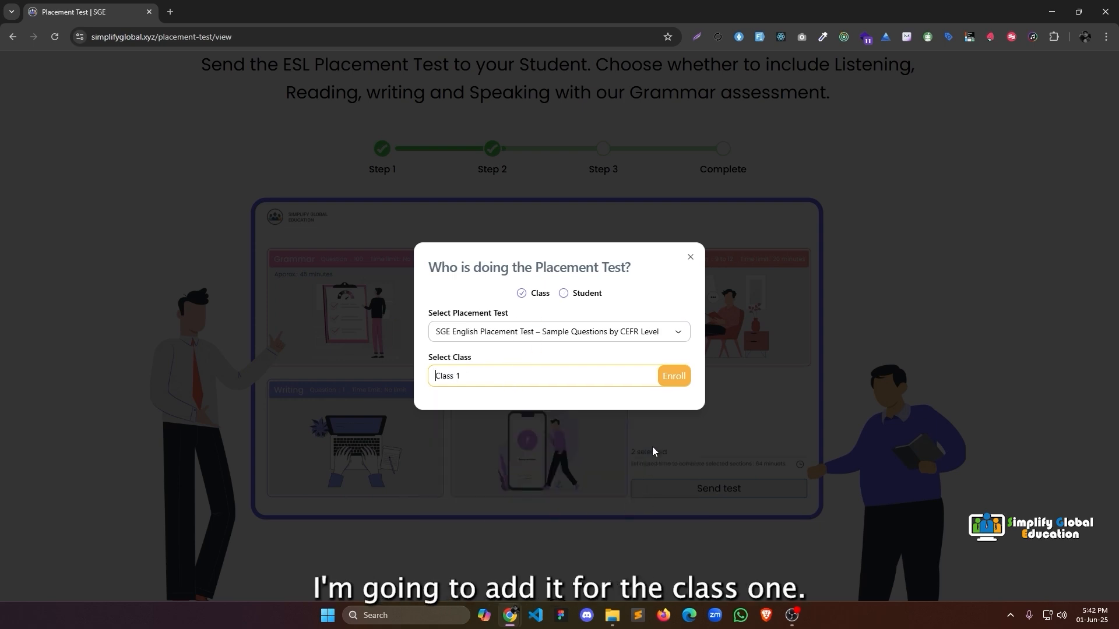
click(674, 376)
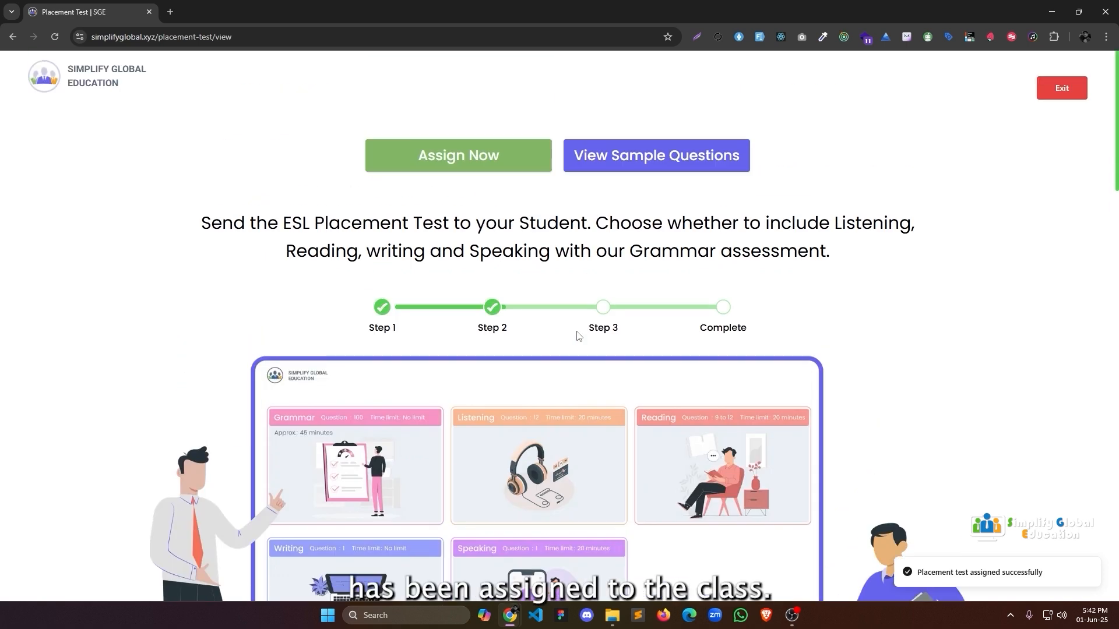
click(1045, 88)
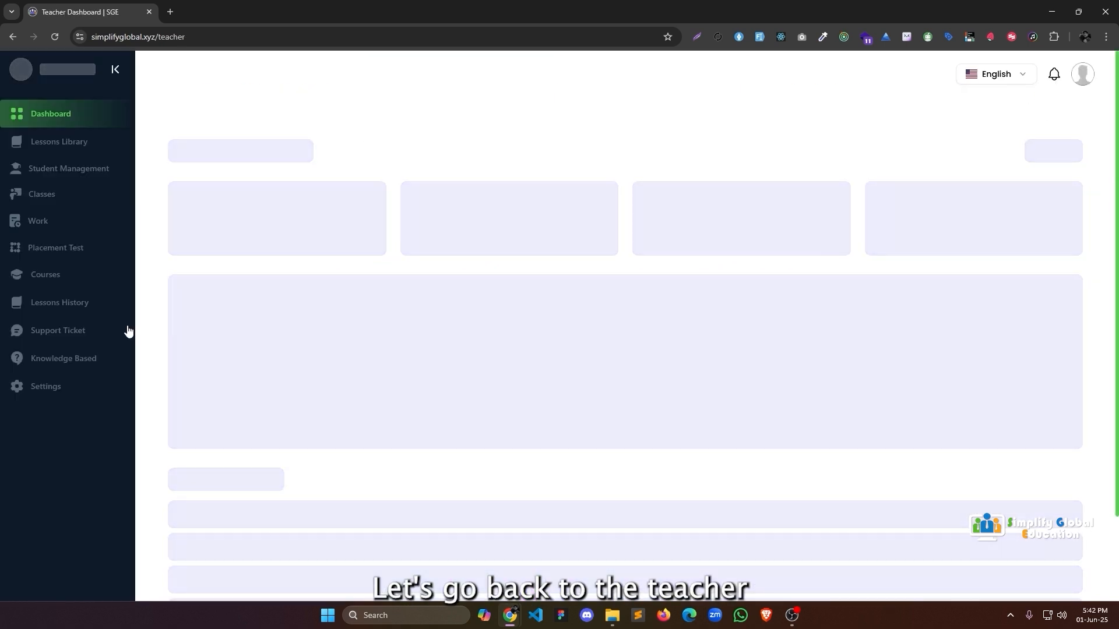
Browse the teacher's Lessons History, then the Lessons Library's Own Library tab.
click(85, 308)
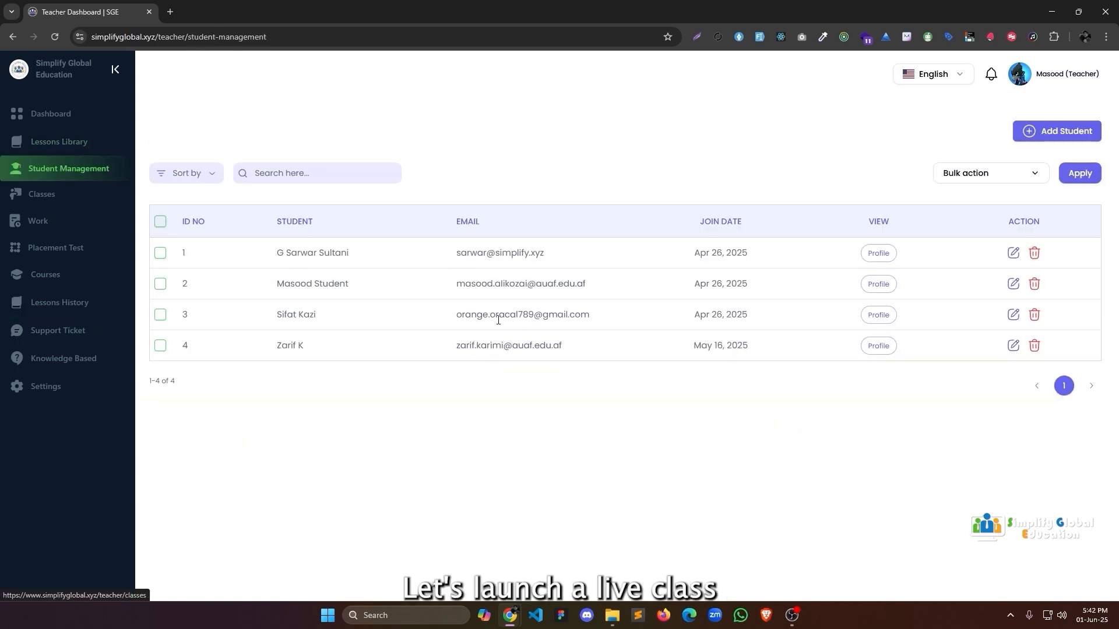
click(59, 141)
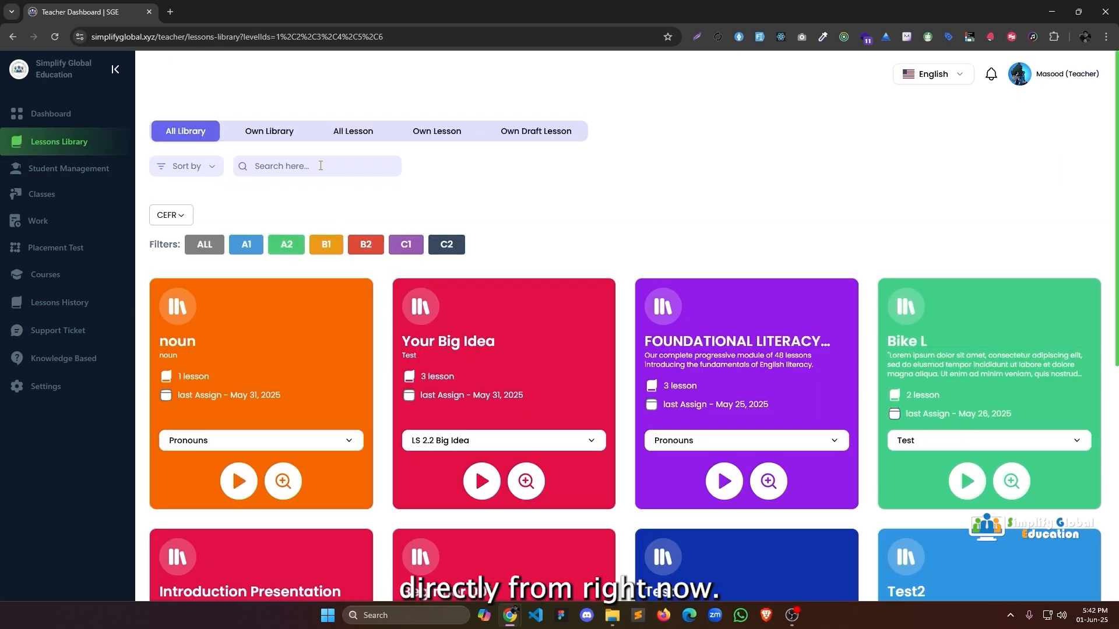
click(275, 136)
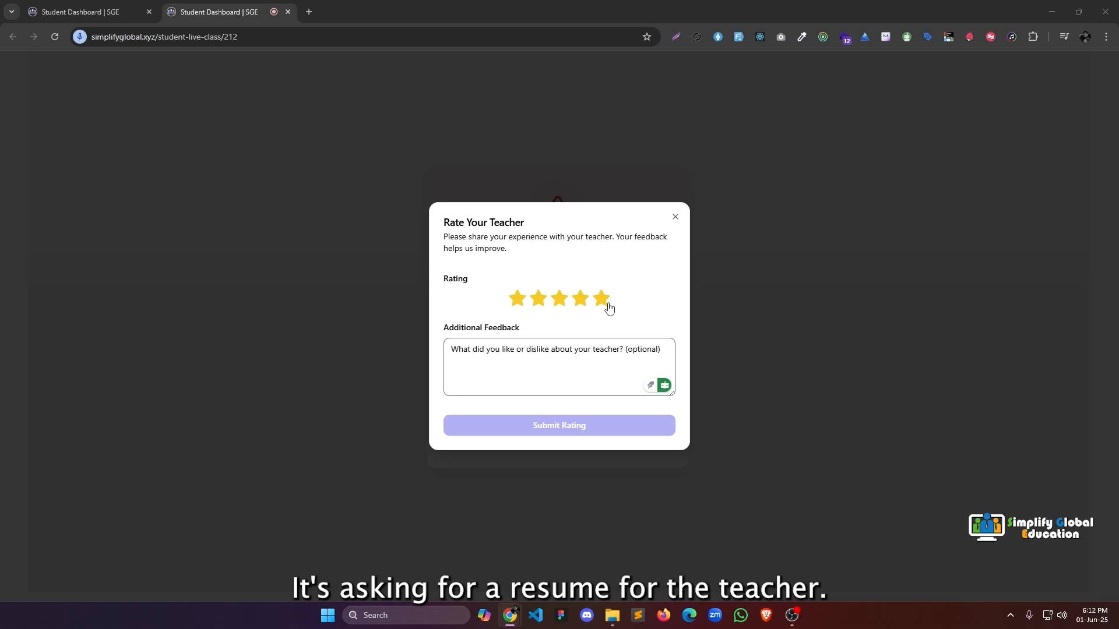
Submit a 5-star teacher rating with feedback, then start placement test 10.
click(603, 306)
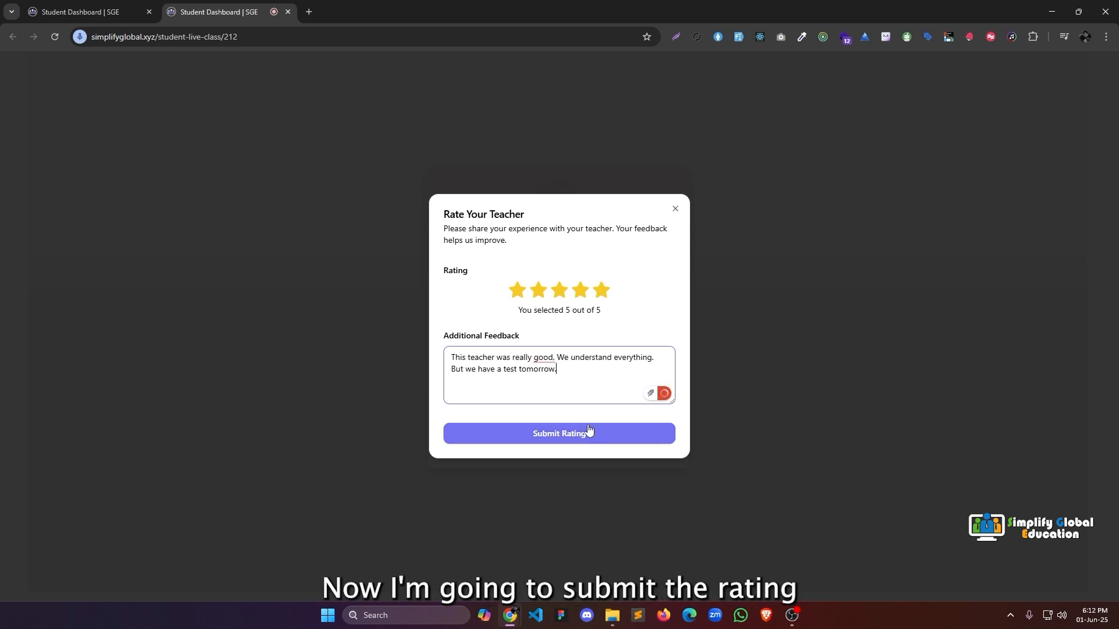
click(584, 439)
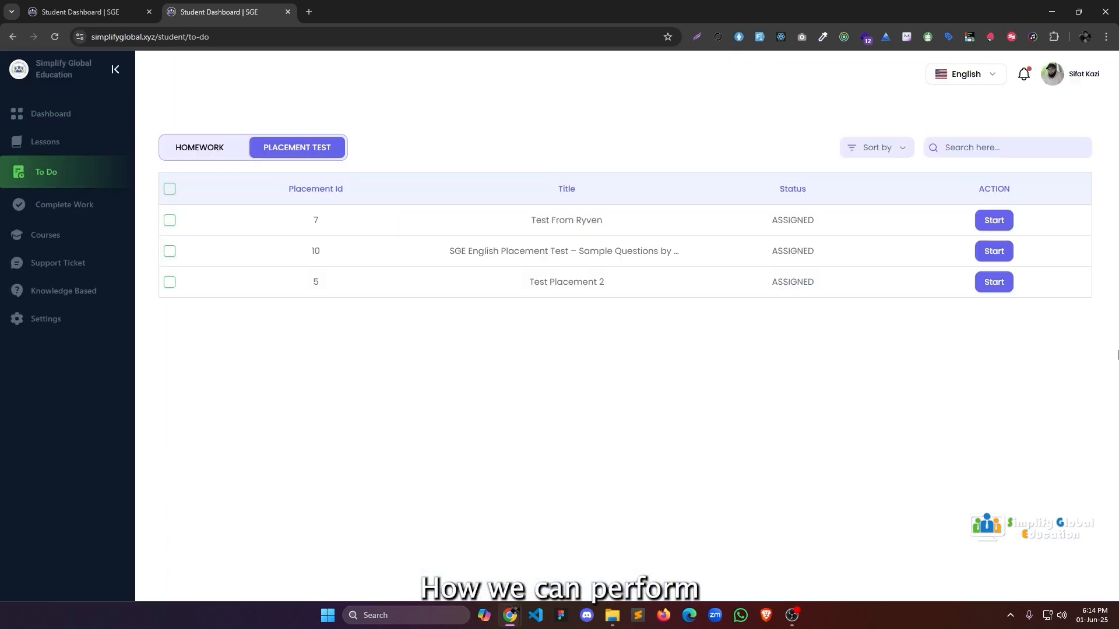
click(993, 251)
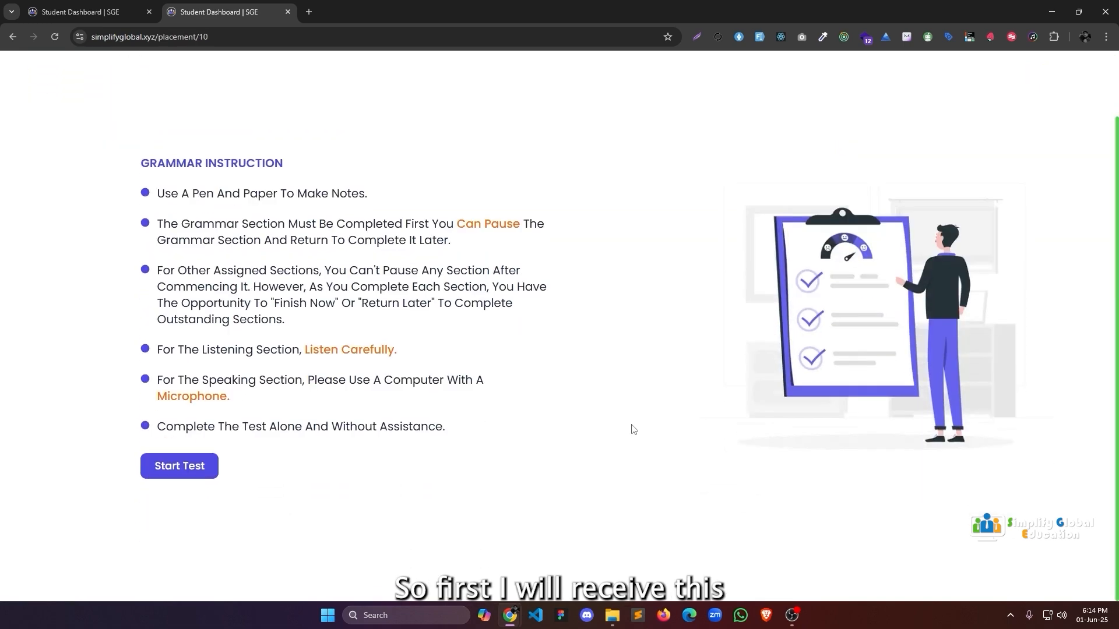
Answer the grammar questions with go, children, have done and that, then submit.
scroll(364, 522, down, 1)
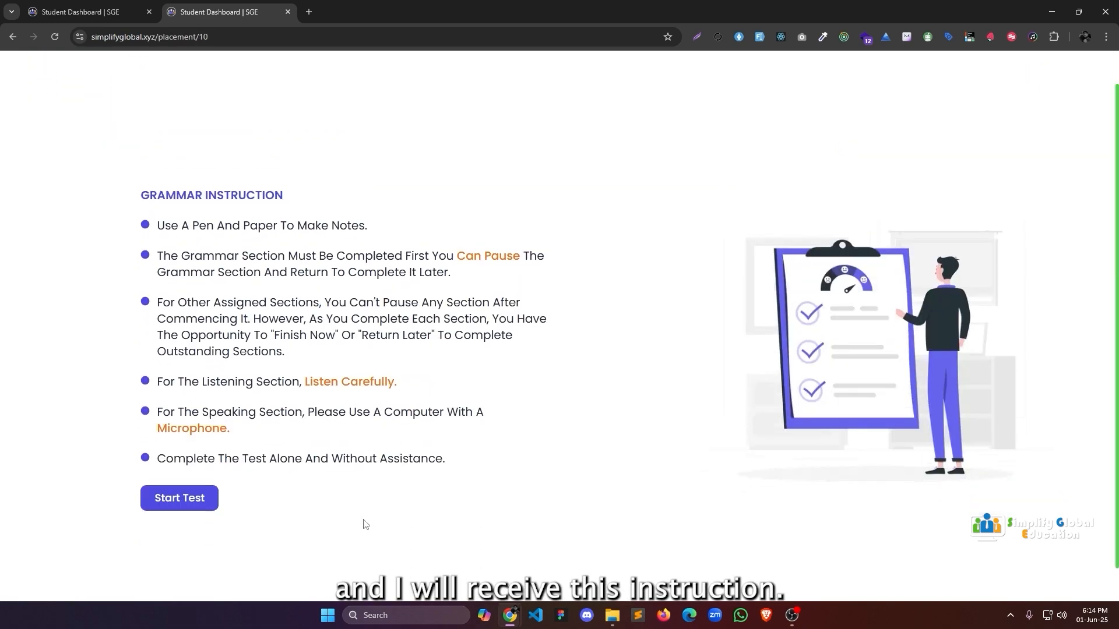
click(181, 466)
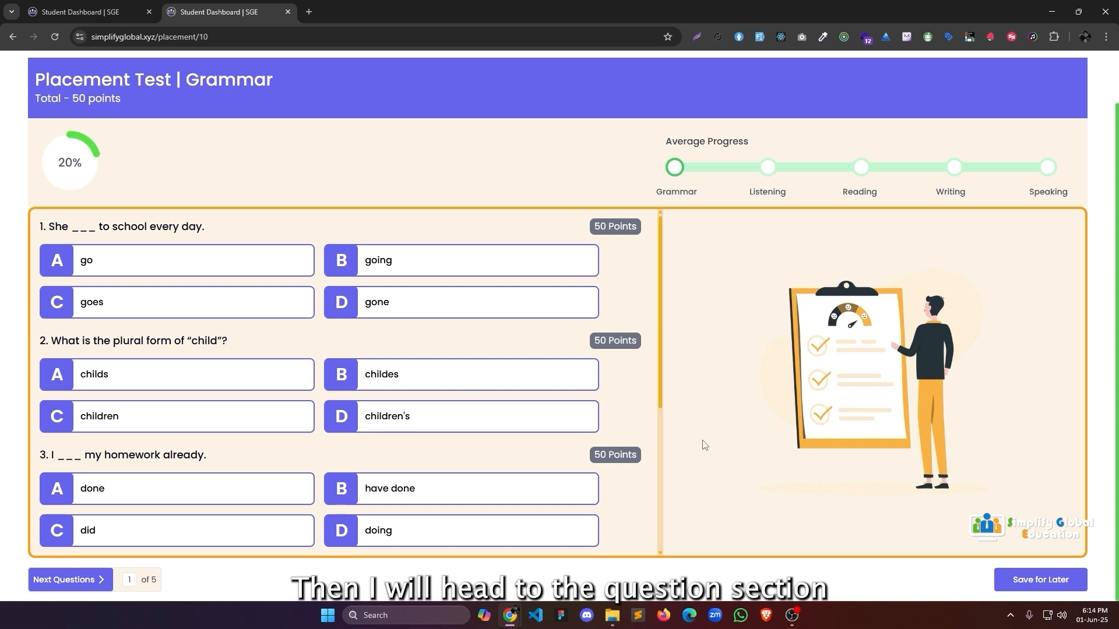
click(132, 266)
click(229, 419)
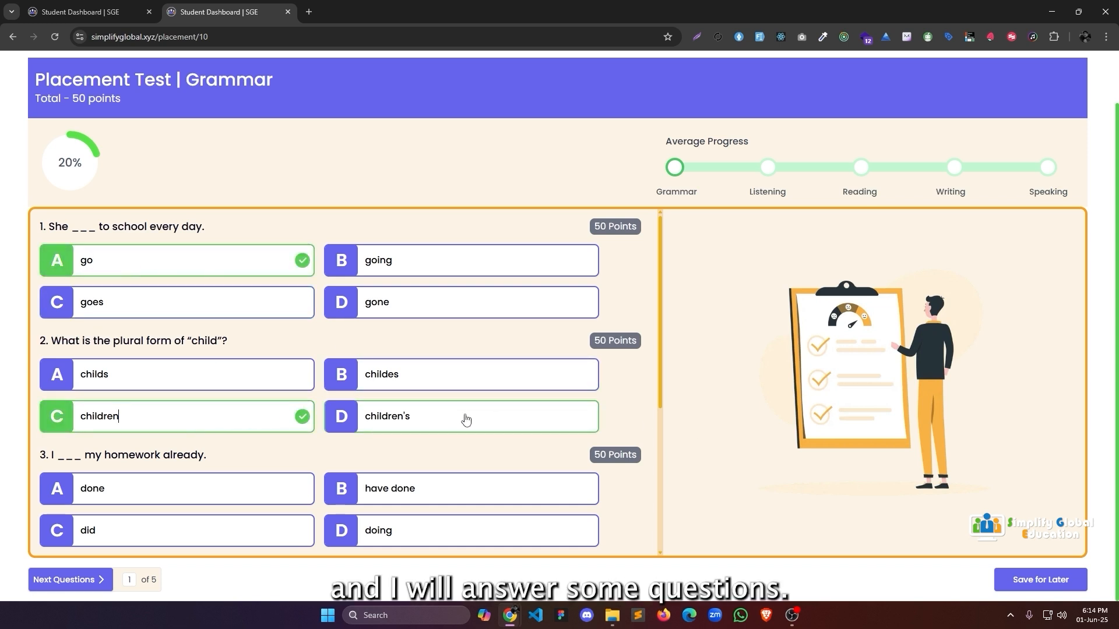
click(398, 501)
scroll(190, 506, down, 3)
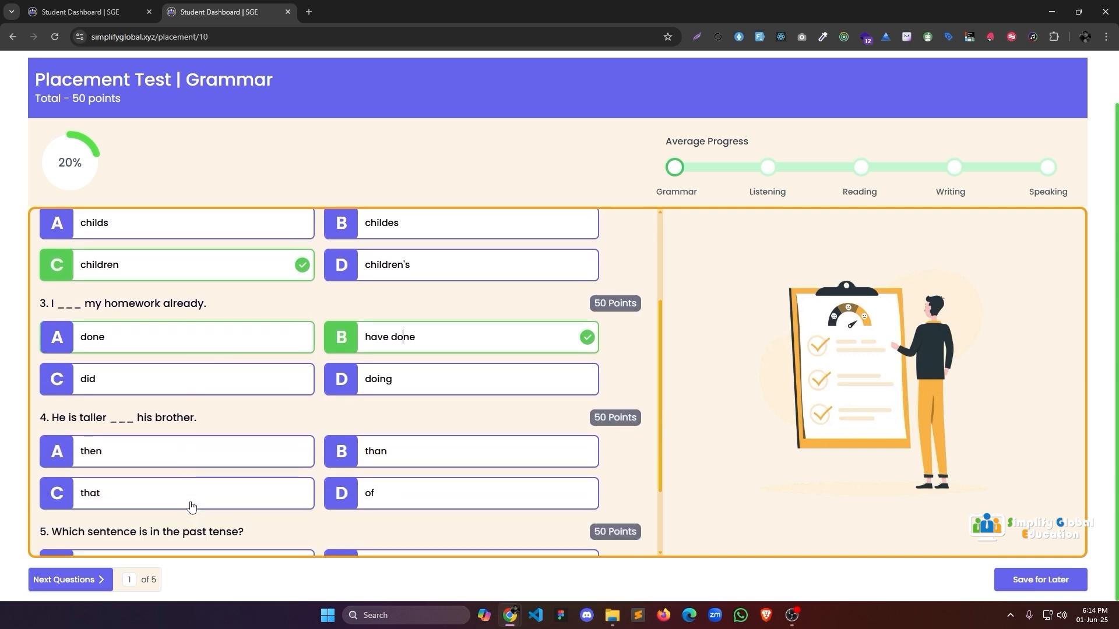
click(146, 453)
scroll(175, 495, down, 1)
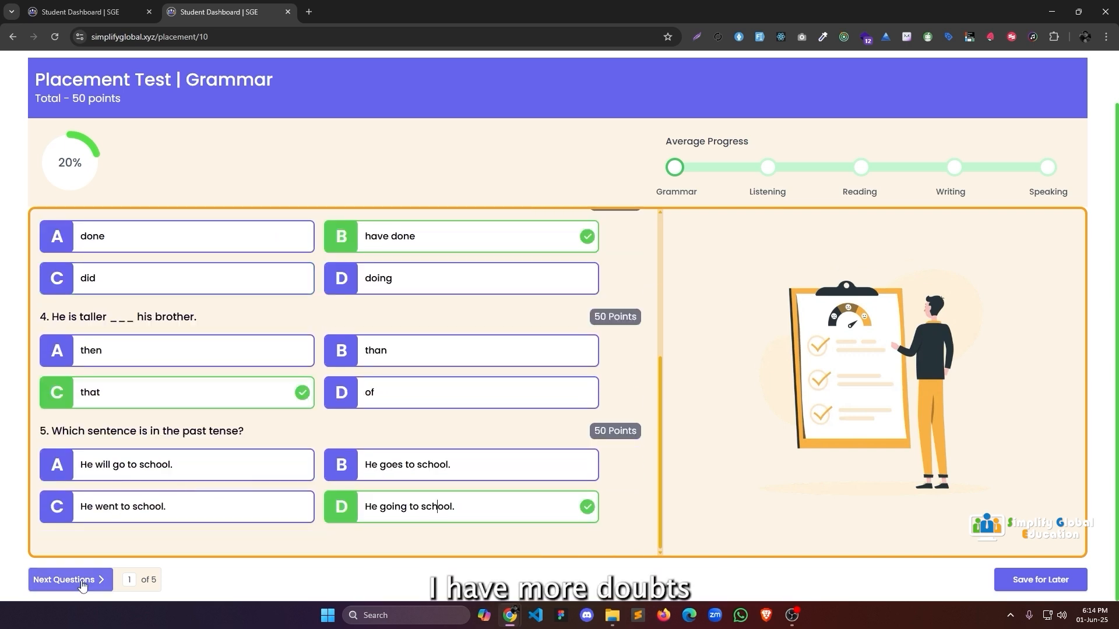
click(83, 581)
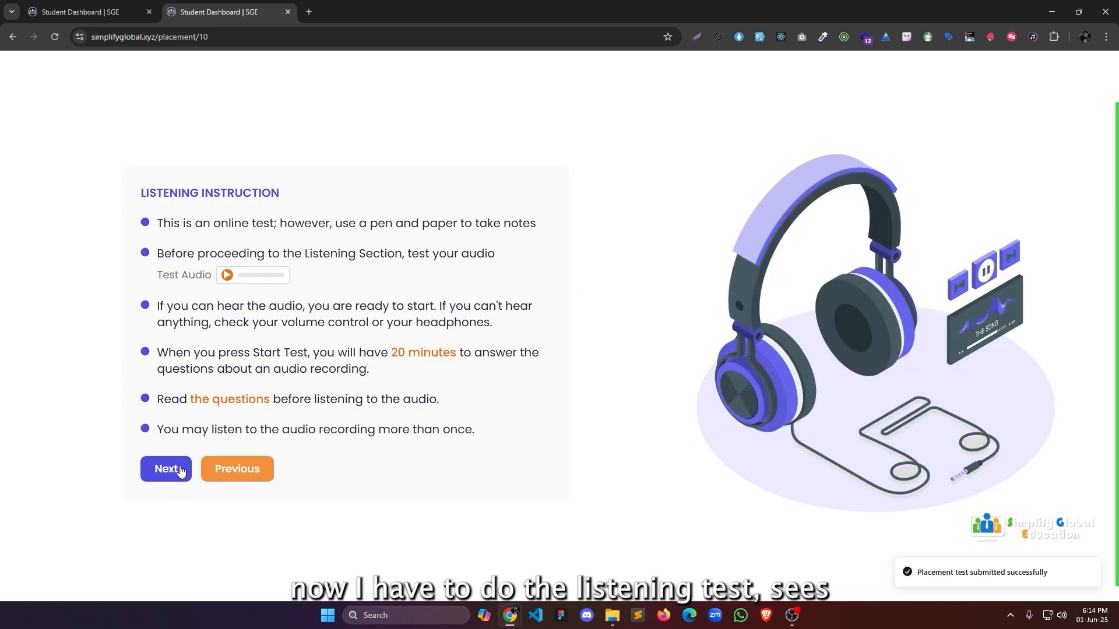
Answer listening with England and 11:15 AM, and reading with 'She feeds Max.'.
click(181, 472)
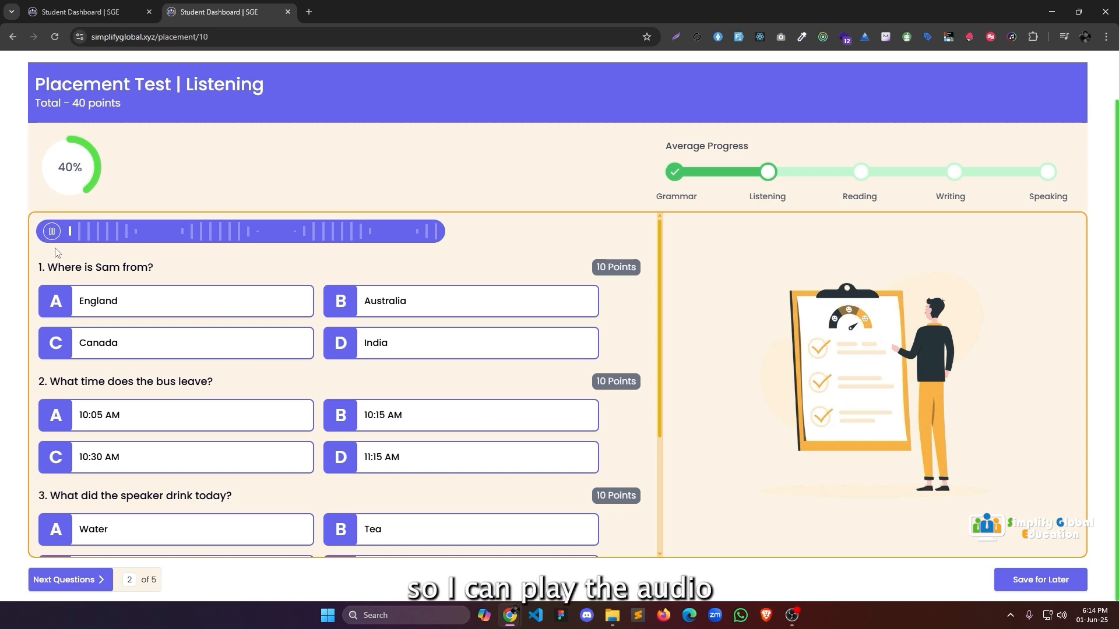
click(55, 300)
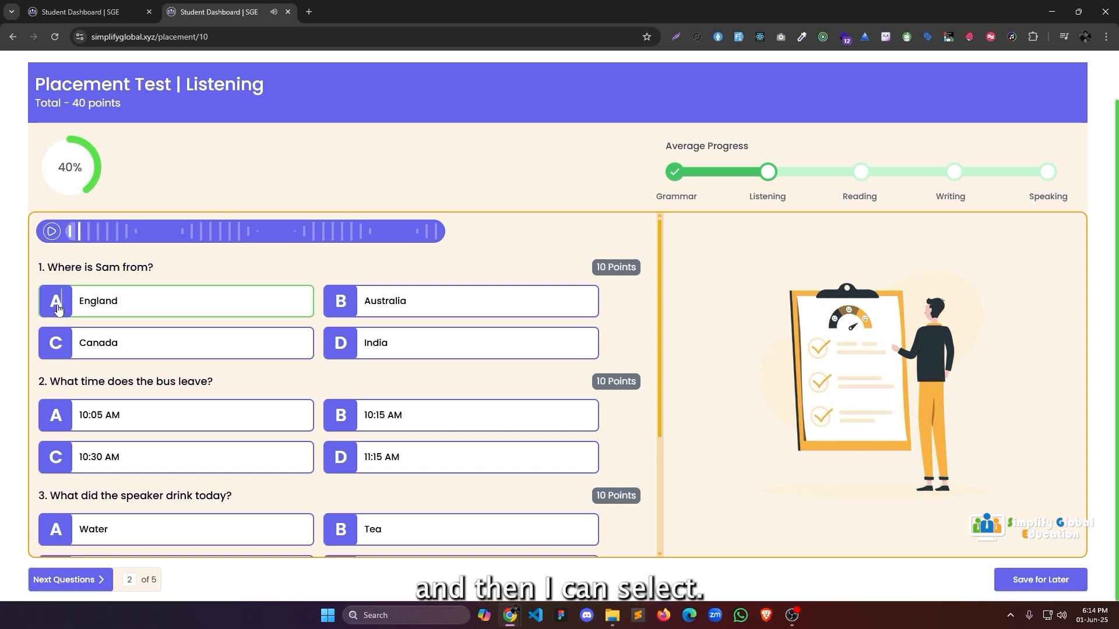
click(439, 461)
scroll(330, 503, down, 3)
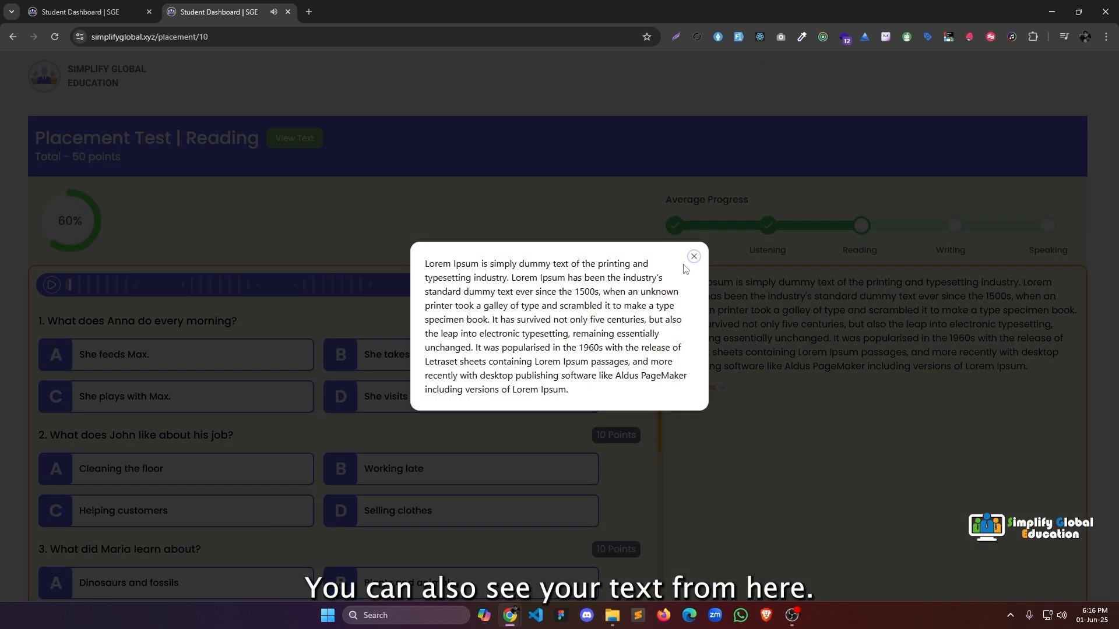
click(692, 258)
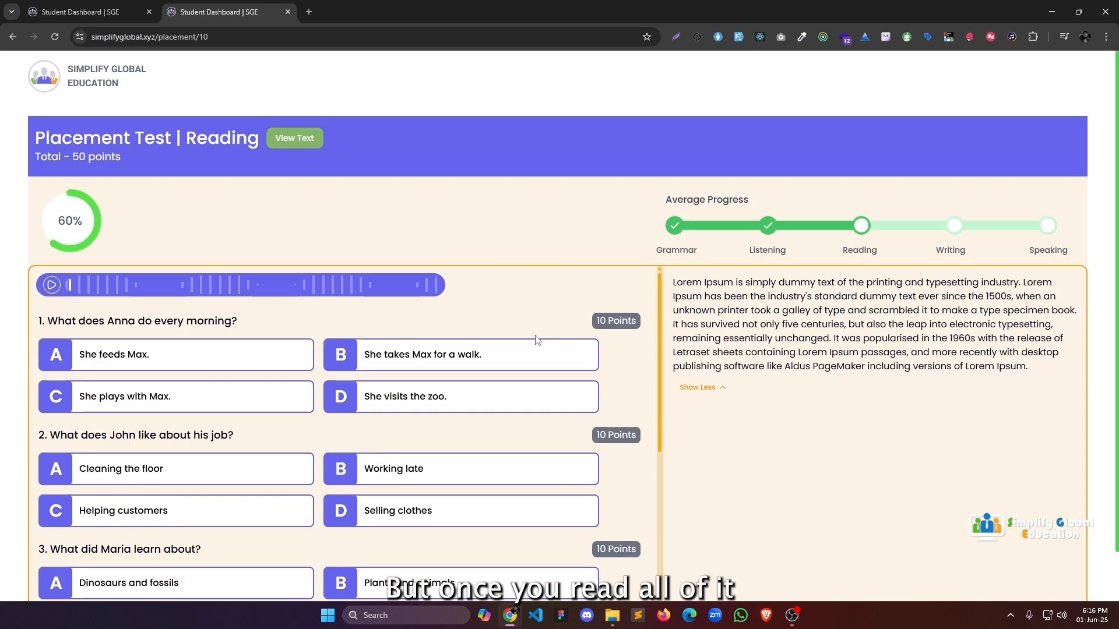
click(111, 354)
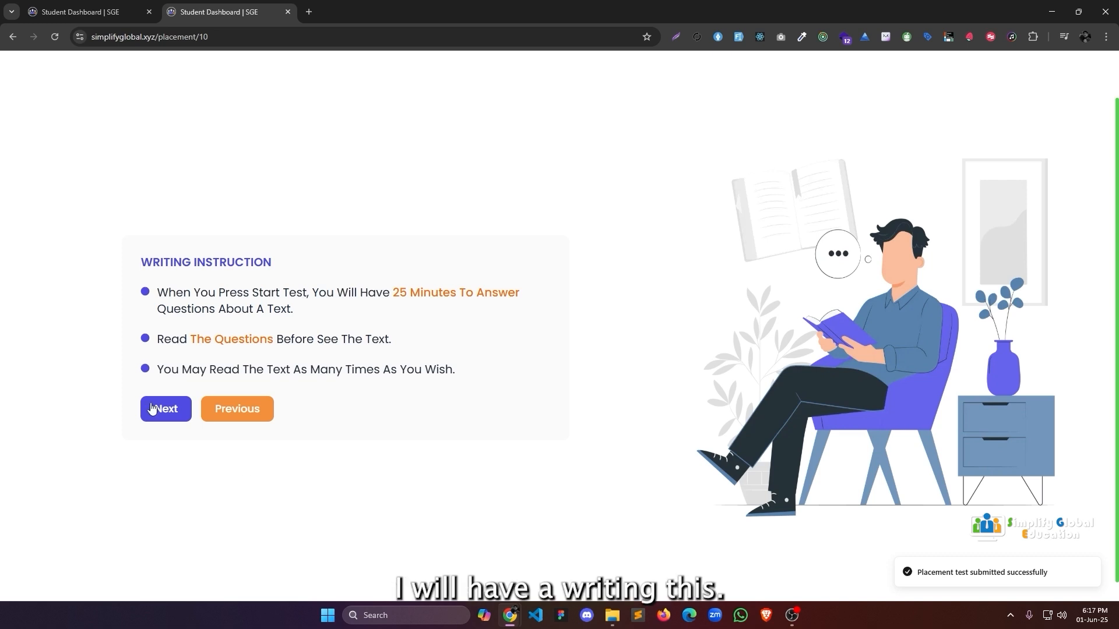
Enter 'Test' as the answer in the writing section.
click(155, 411)
scroll(229, 408, down, 2)
click(229, 476)
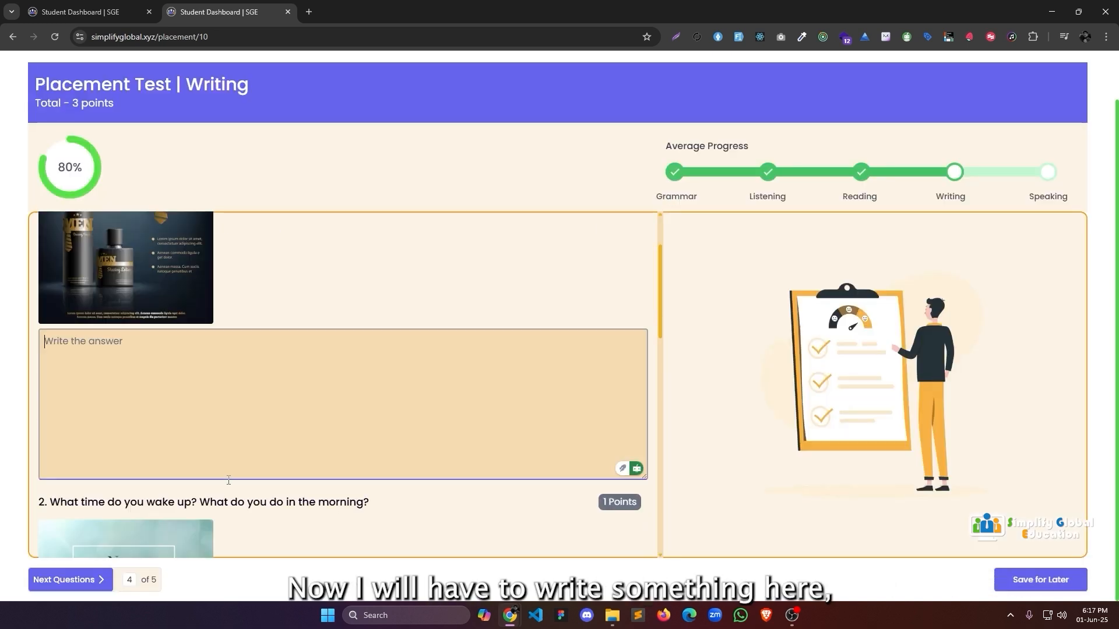
text(T)
key(BackSpace)
text(Test)
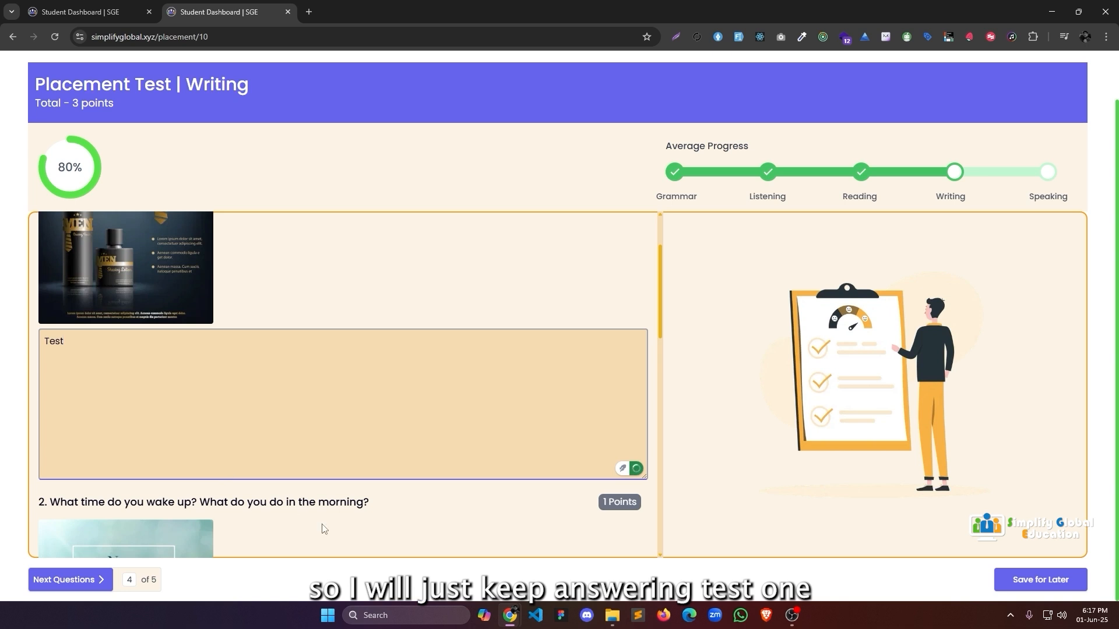
scroll(283, 418, down, 5)
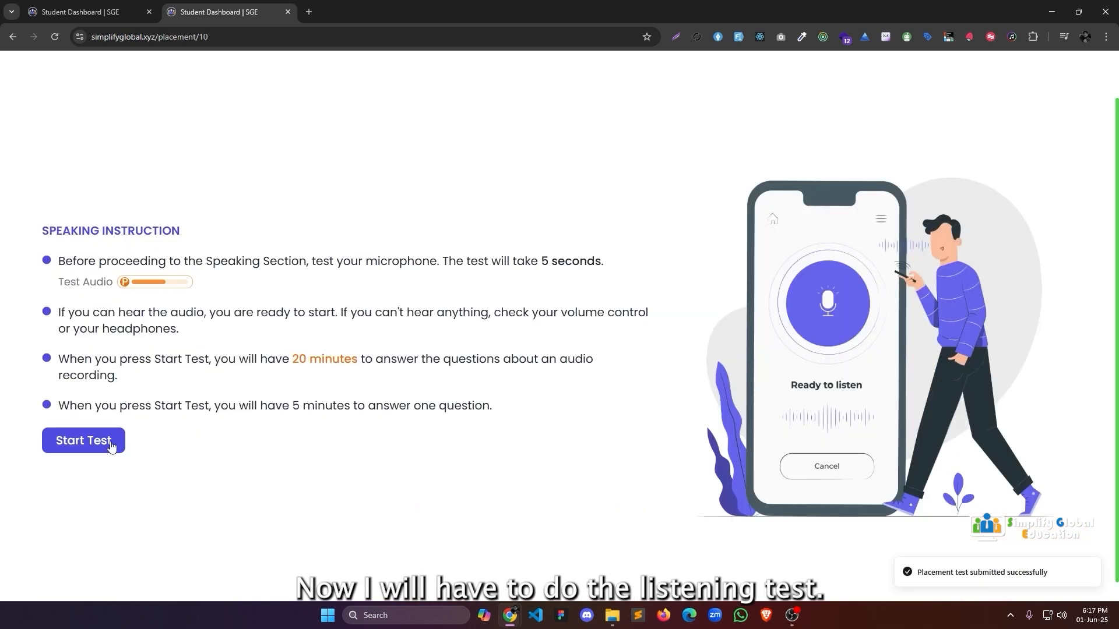
Record a speaking answer, move through to question 5, and confirm finishing the exam.
click(111, 446)
drag(573, 260, 947, 287)
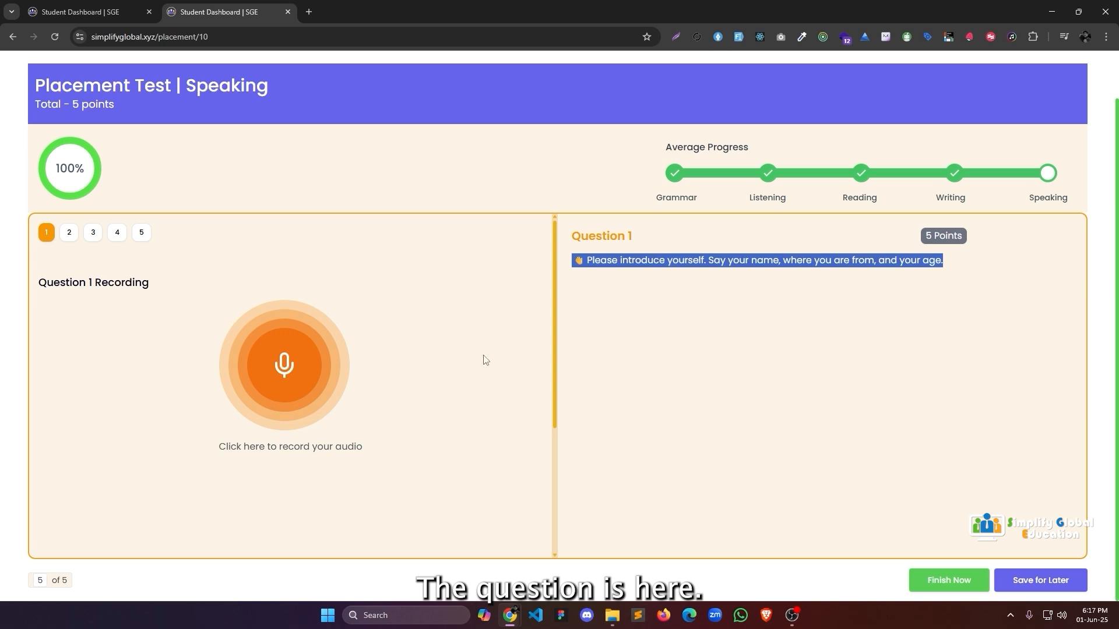
click(301, 385)
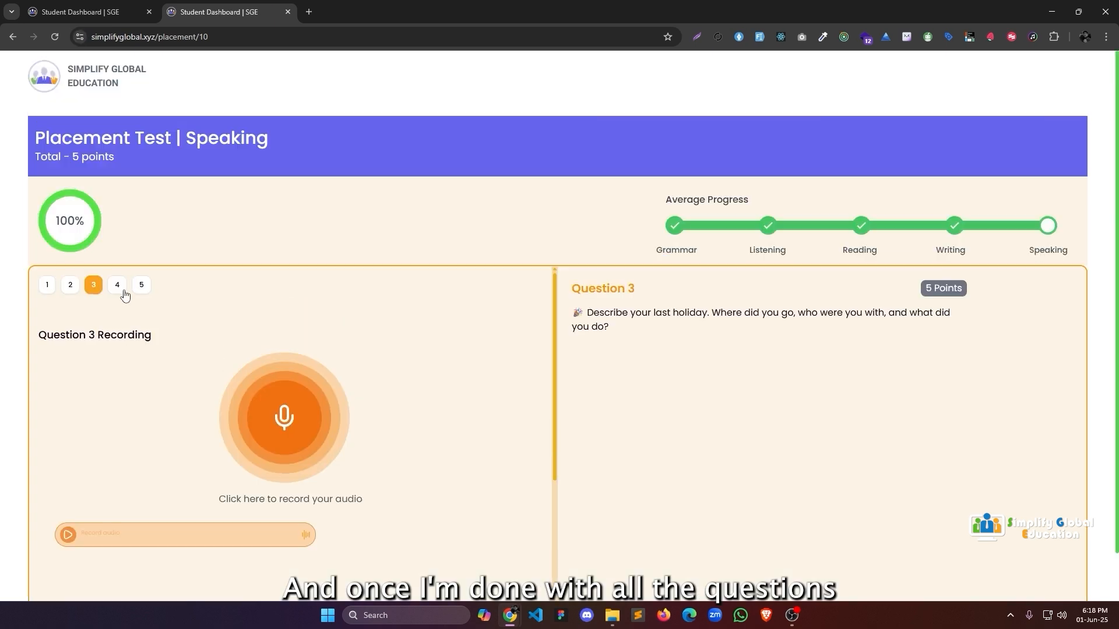
click(119, 285)
click(139, 286)
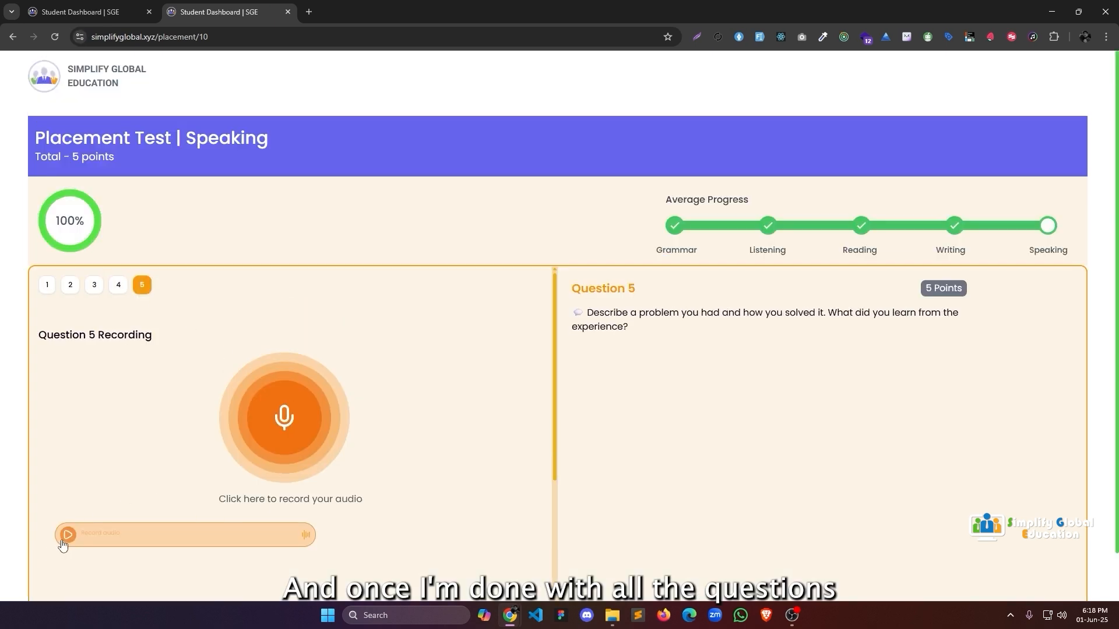
scroll(696, 509, down, 1)
click(949, 580)
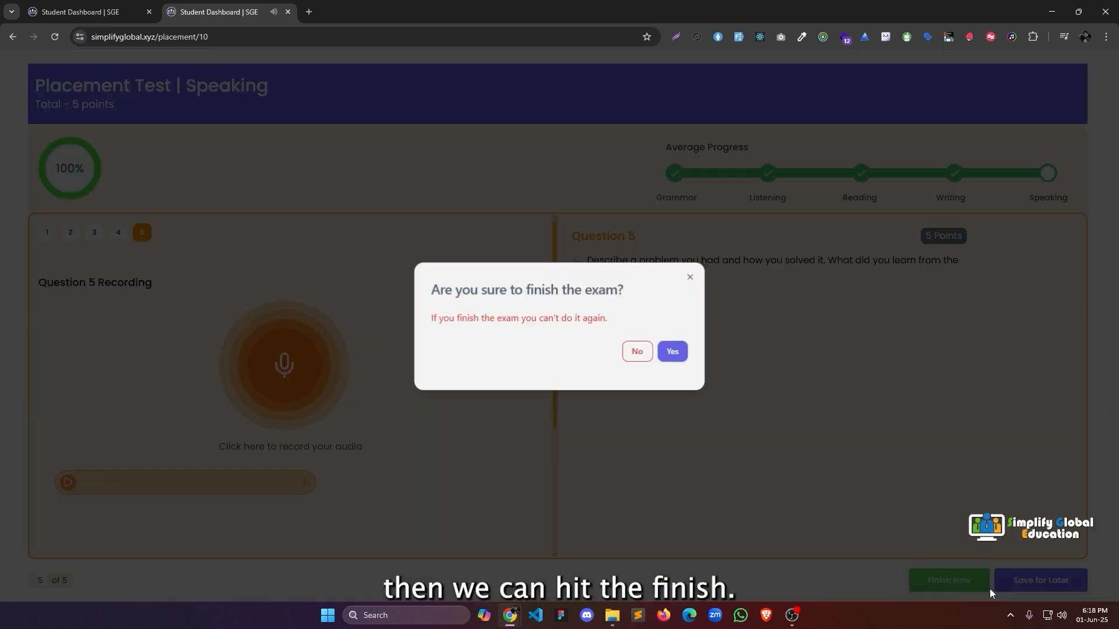
click(672, 350)
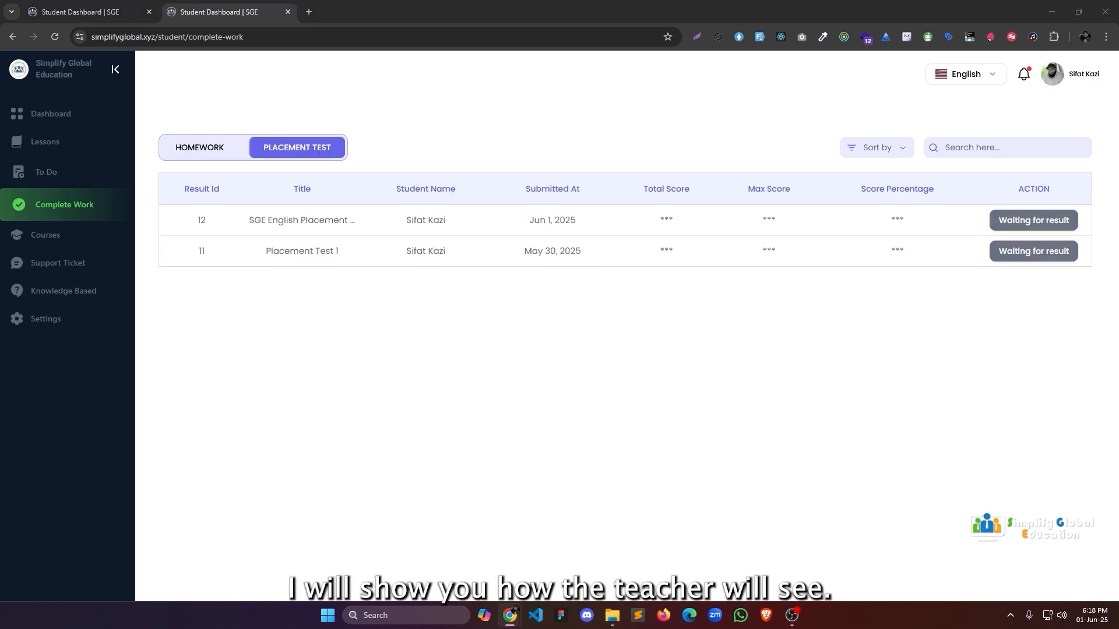
In the teacher window, open the student's placement results and review Listening and Reading.
key(alt+Tab)
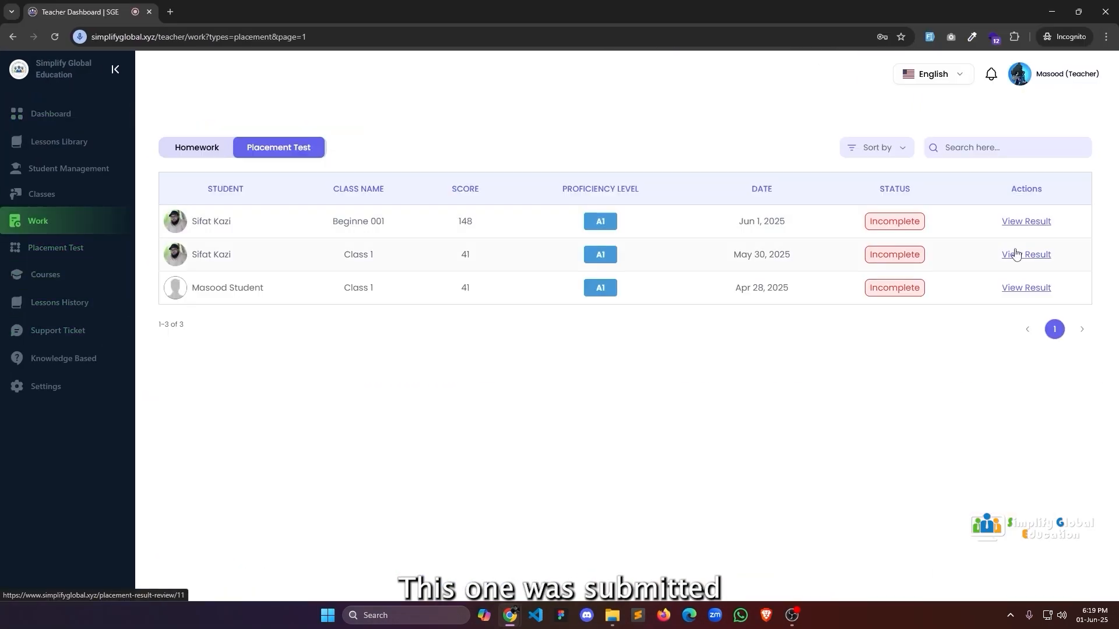
click(1008, 253)
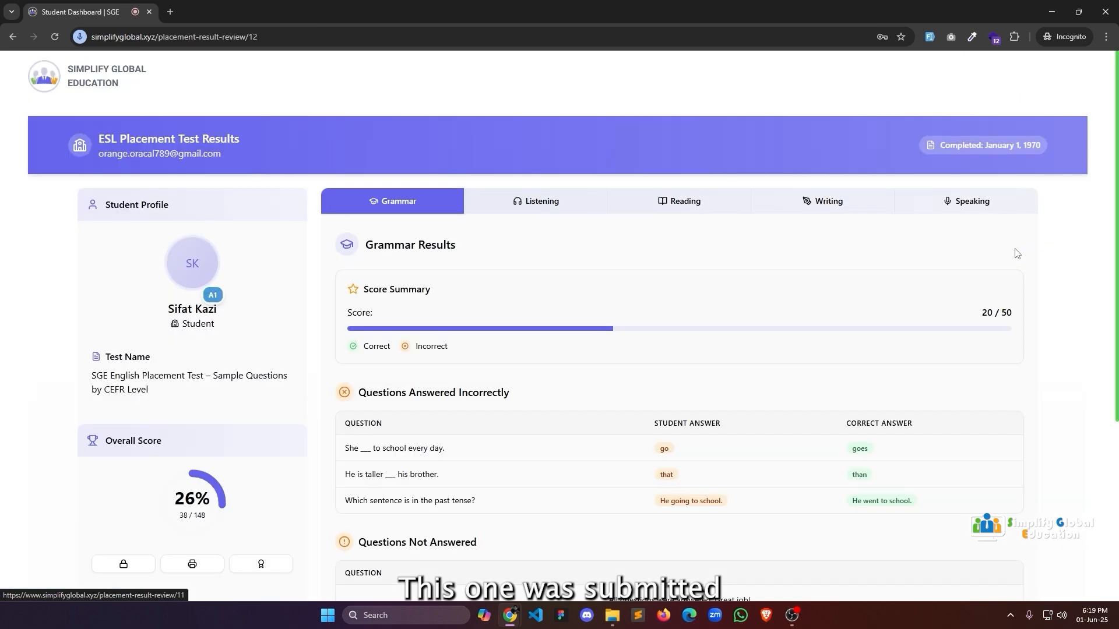
click(583, 202)
scroll(692, 230, down, 5)
scroll(706, 242, up, 5)
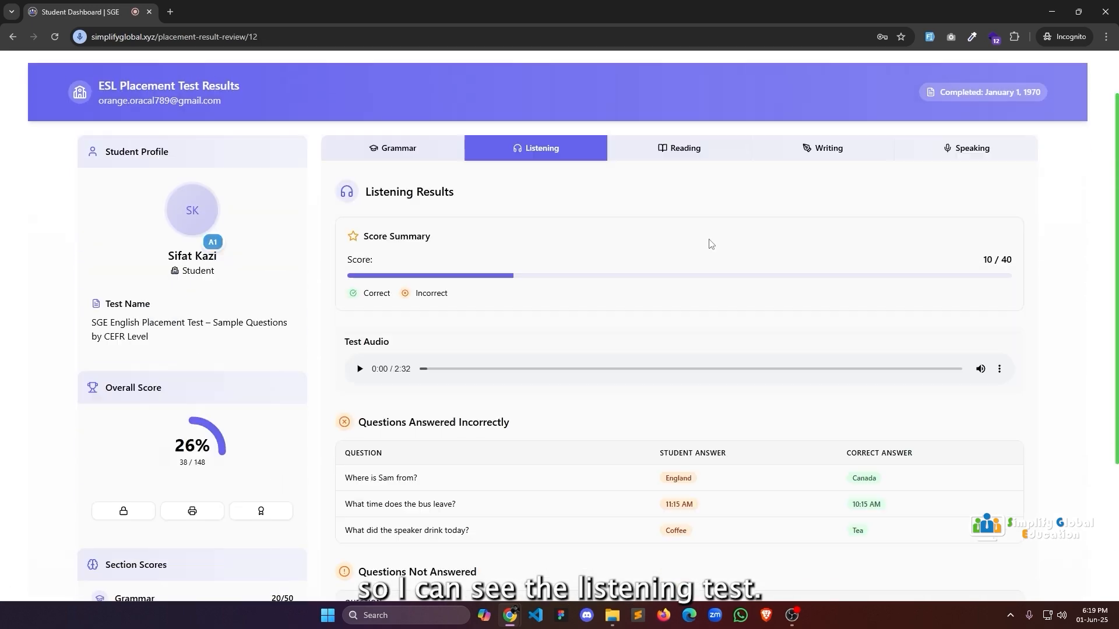
click(671, 204)
scroll(749, 281, down, 4)
scroll(871, 360, up, 4)
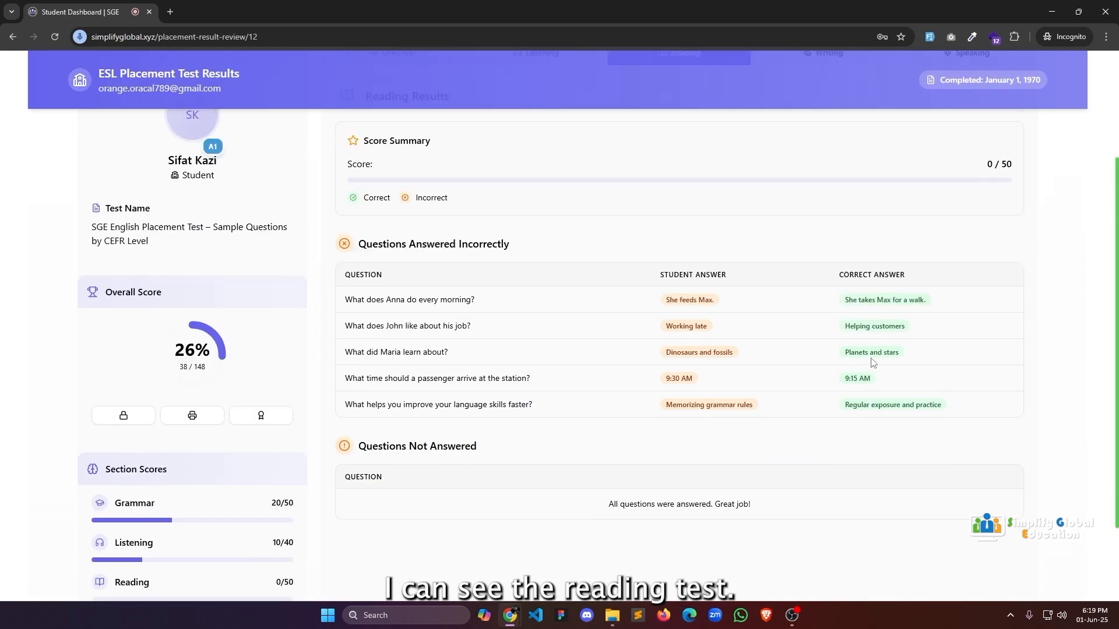
Review the Writing and Speaking result sections.
click(828, 204)
scroll(965, 376, down, 4)
scroll(964, 379, down, 5)
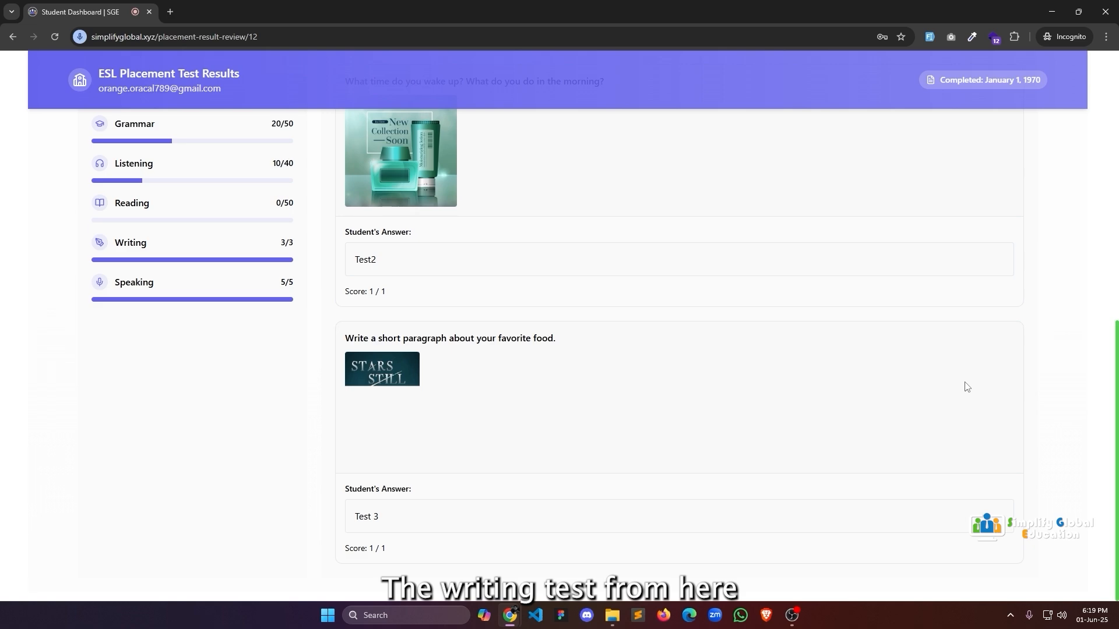
scroll(965, 385, up, 5)
click(951, 202)
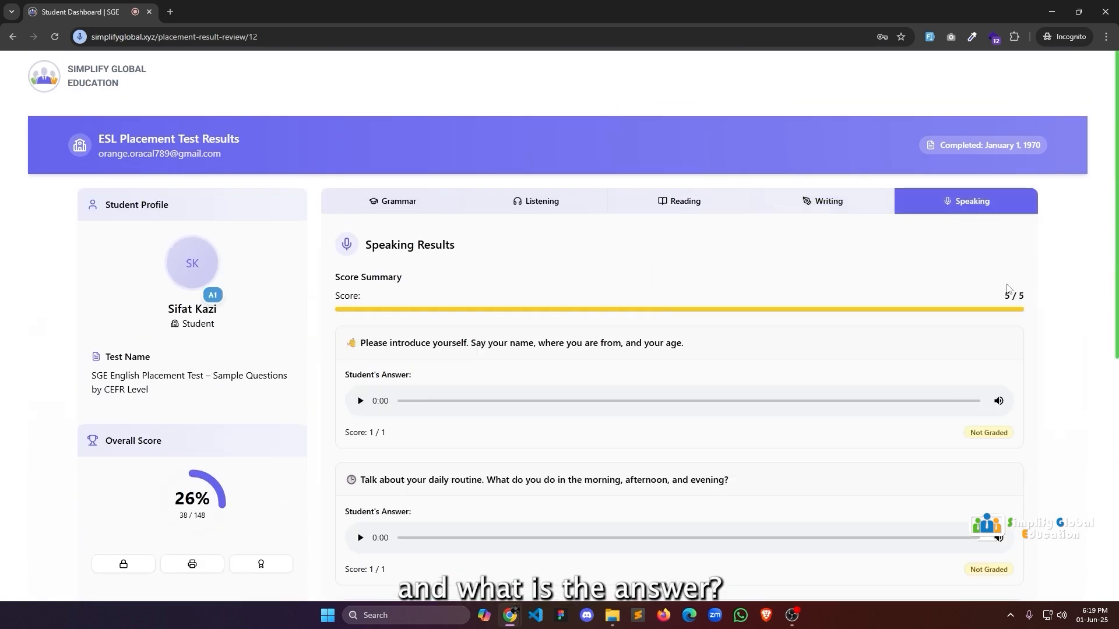
scroll(709, 365, down, 6)
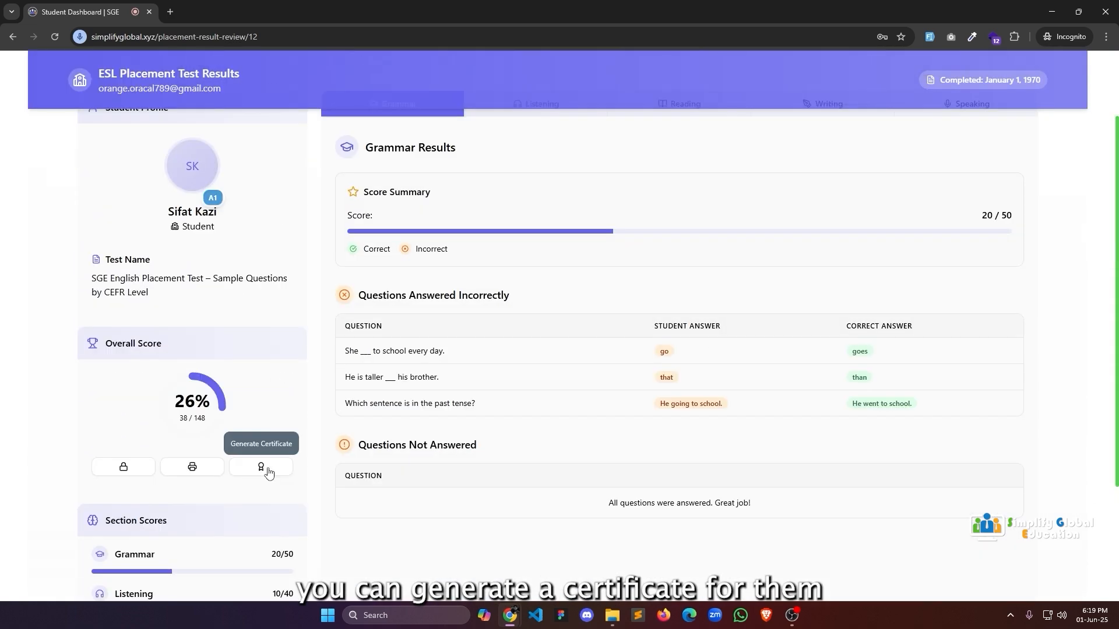
Cancel a print attempt, unlock the results for the student, and open the row's actions.
click(193, 466)
click(919, 538)
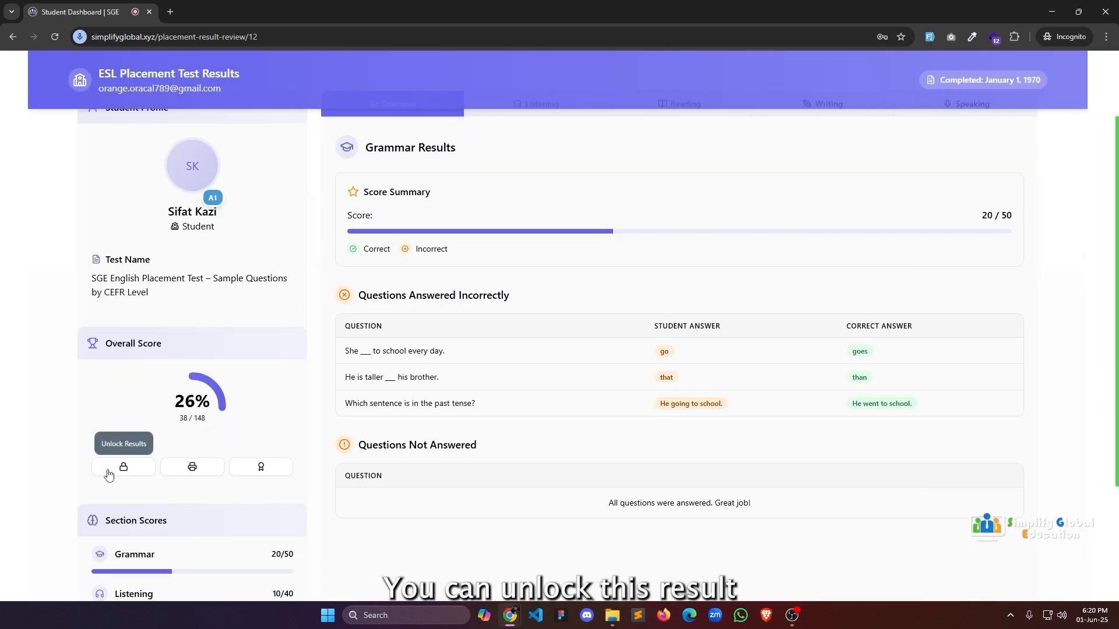
click(133, 468)
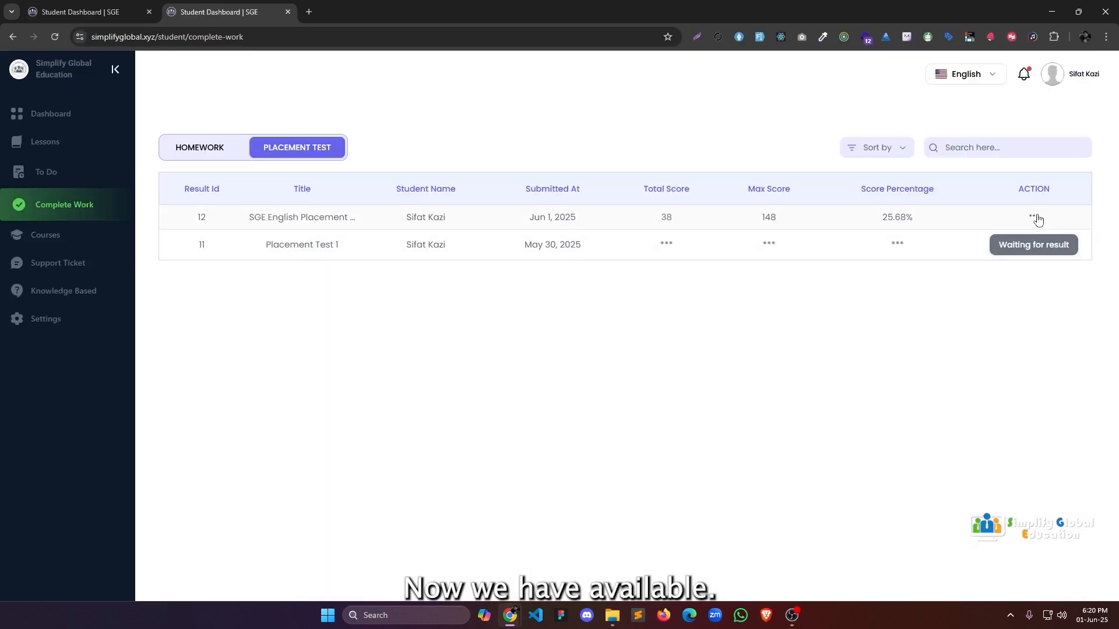
click(1035, 218)
View the placement test certificate, then its graded result, including the Listening results.
click(990, 254)
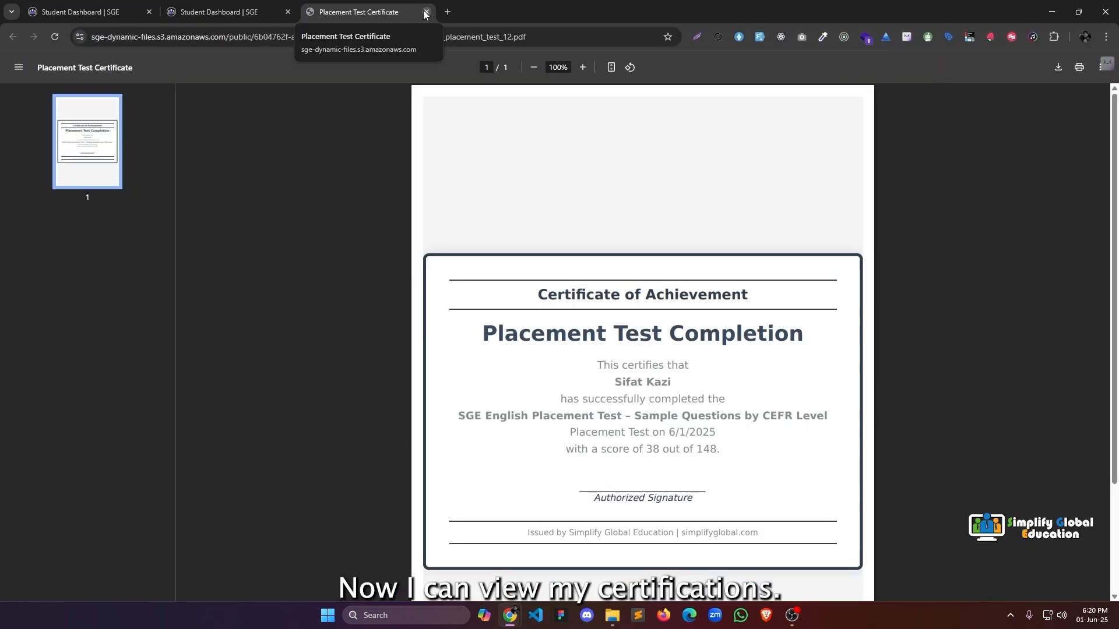
click(426, 12)
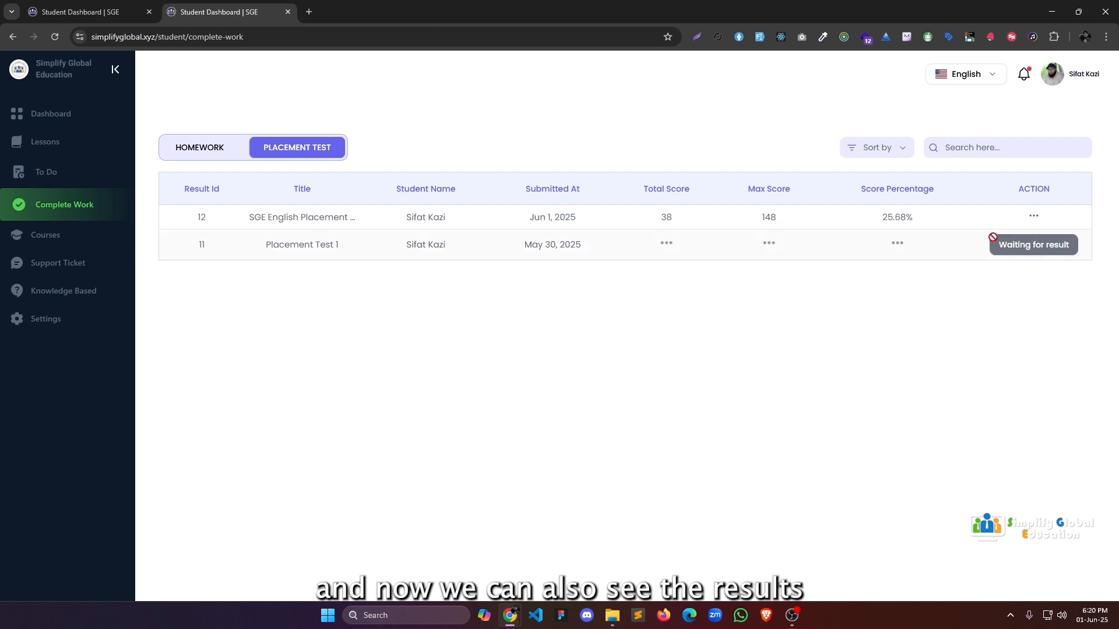
click(1033, 216)
click(1019, 233)
scroll(727, 244, down, 5)
scroll(723, 245, up, 5)
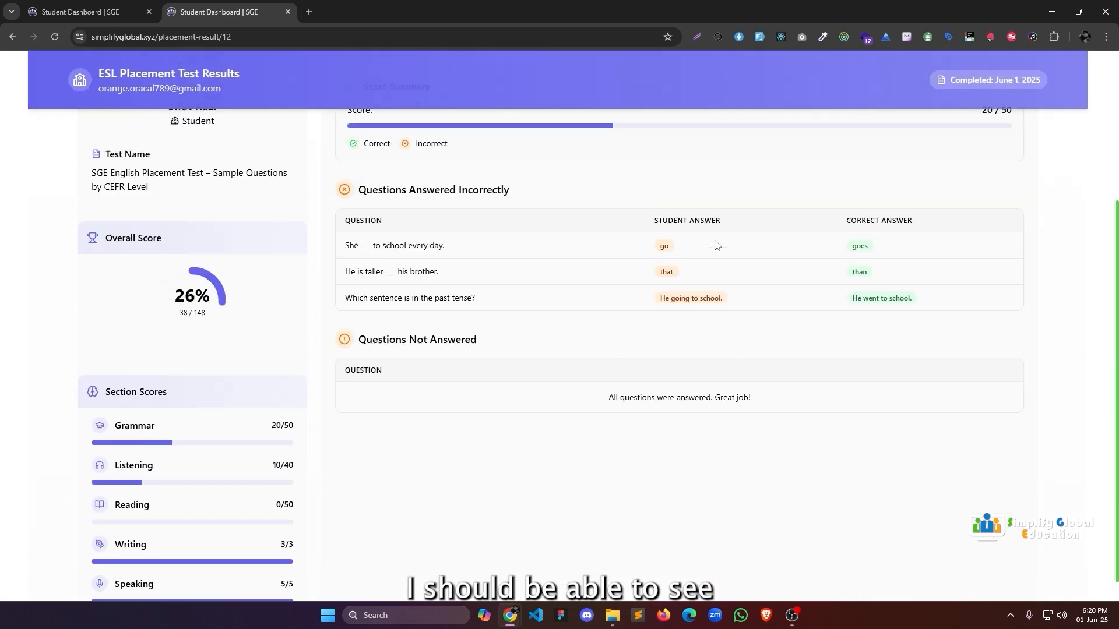
click(555, 210)
scroll(705, 262, down, 5)
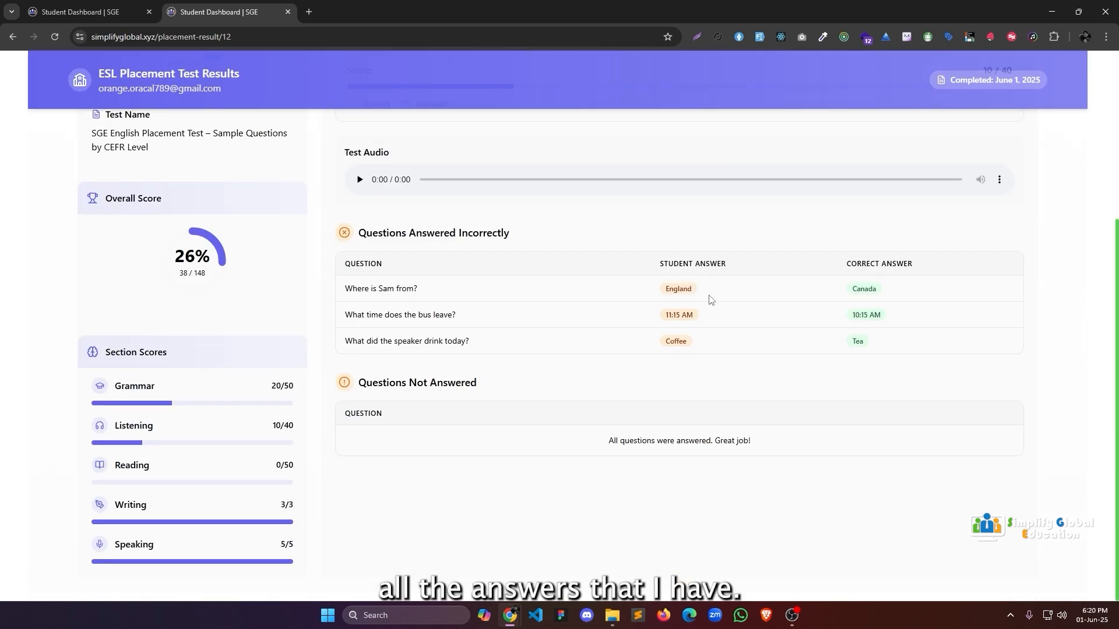
Return to the completed work and show the To Do homework list.
key(alt+Left)
click(300, 149)
click(206, 152)
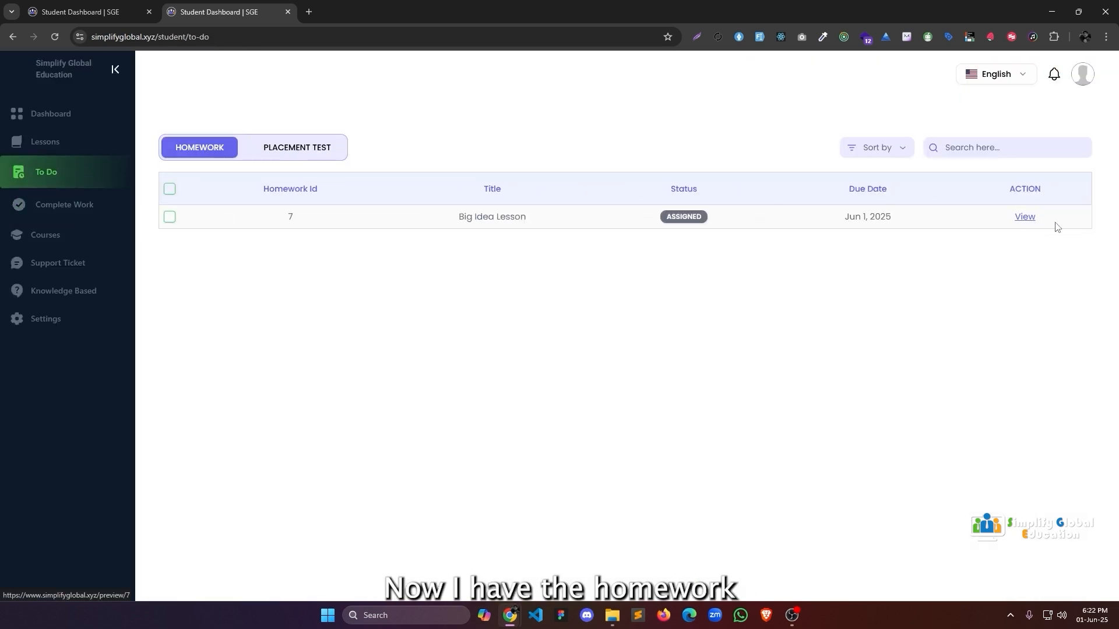
In Big Idea Lesson, choose 'cat' as the noun, answer 'gone' and 'done', and submit.
click(1023, 217)
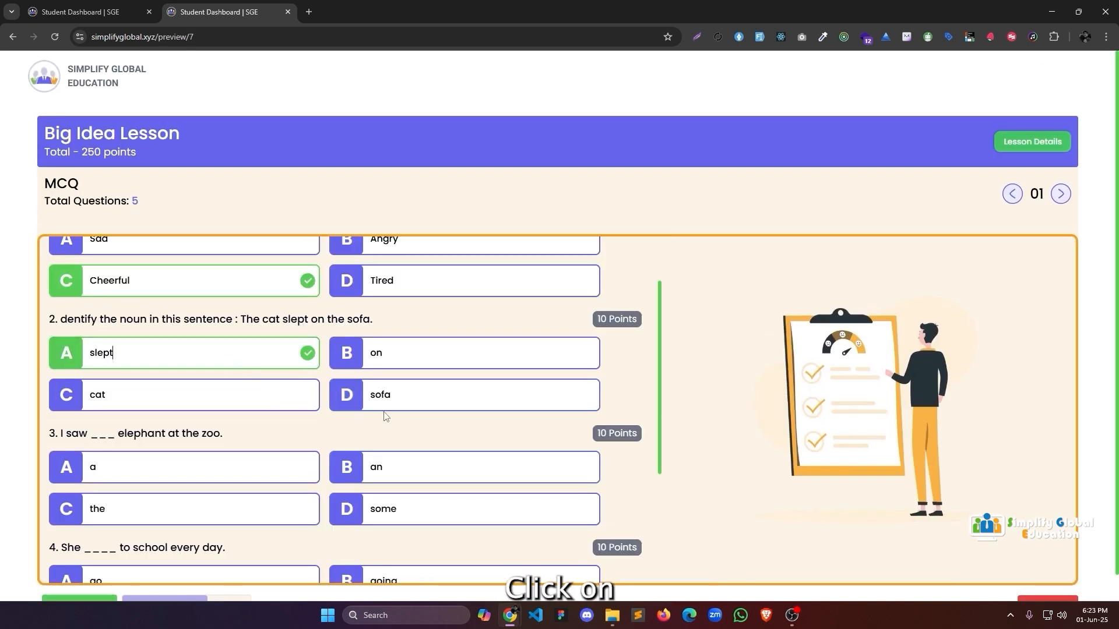
click(210, 394)
scroll(222, 373, down, 3)
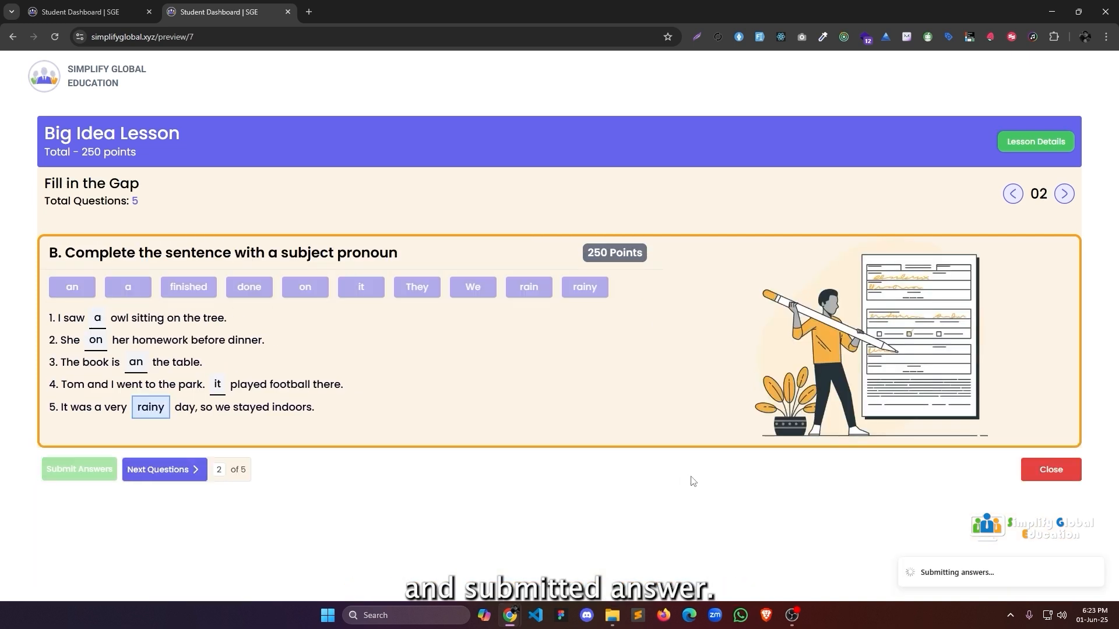
click(105, 318)
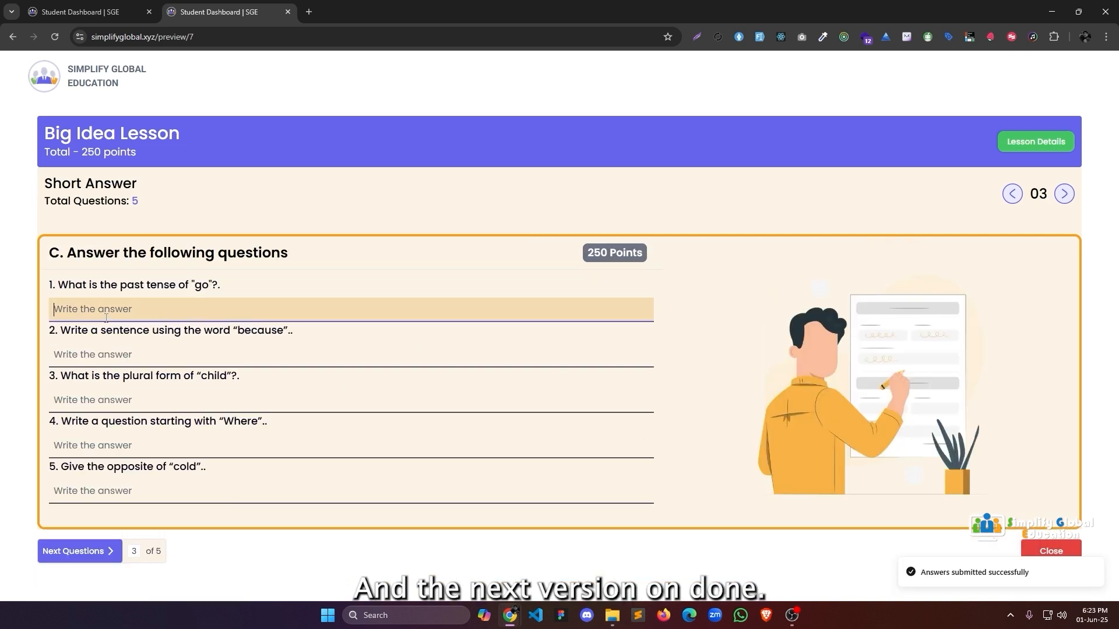
text(gone)
key(Tab)
text(done)
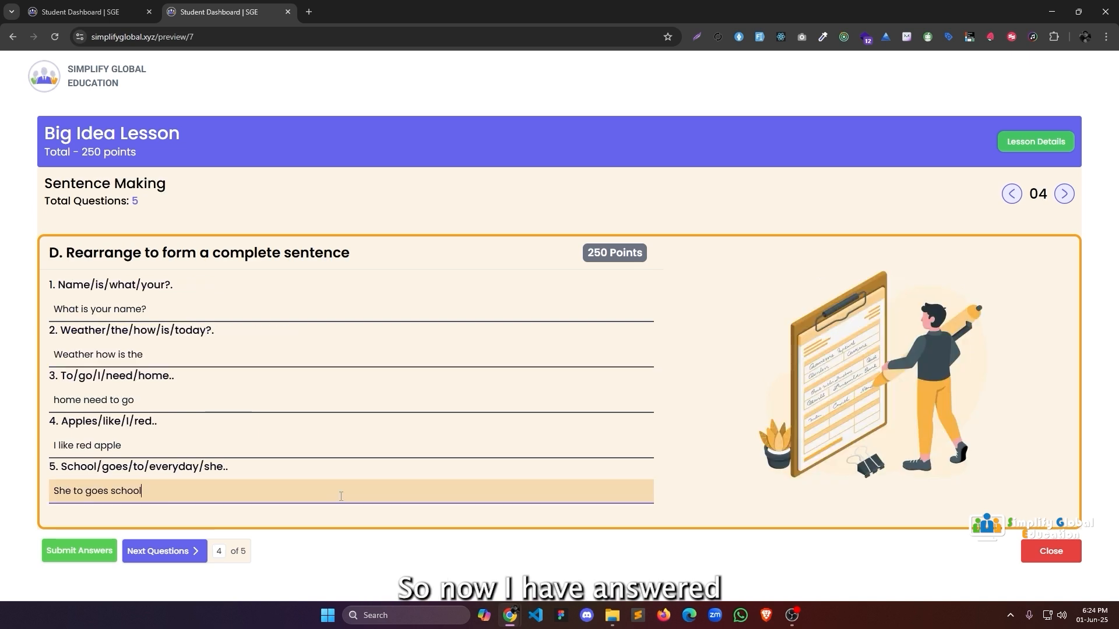
click(70, 553)
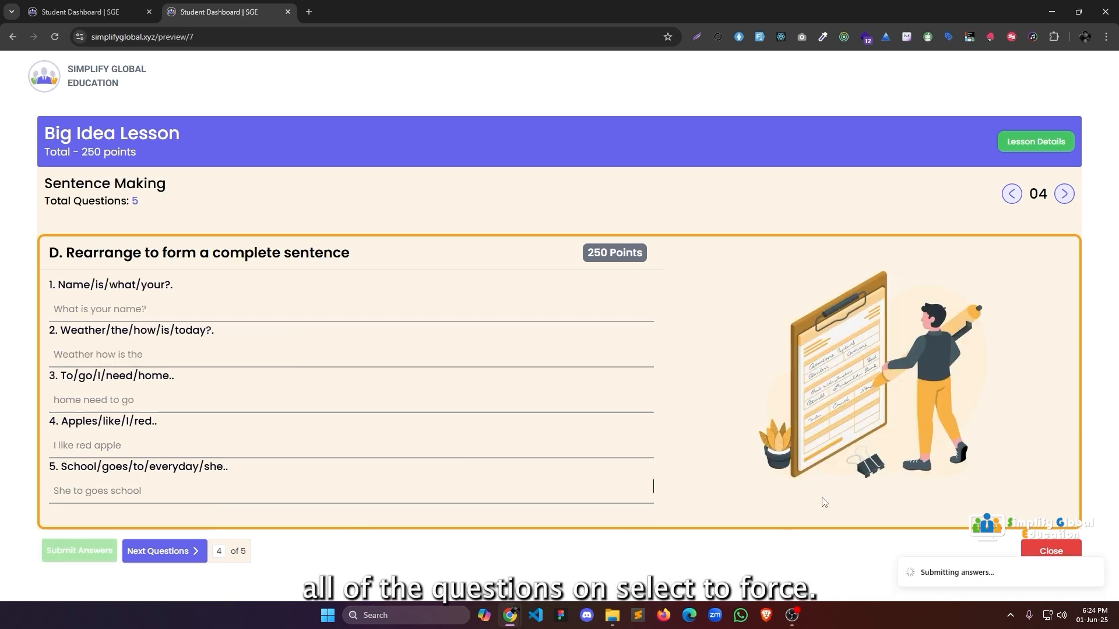
Mark the true/false statements (3 False, 4 True, 5 False), submit, and finish the homework.
click(55, 343)
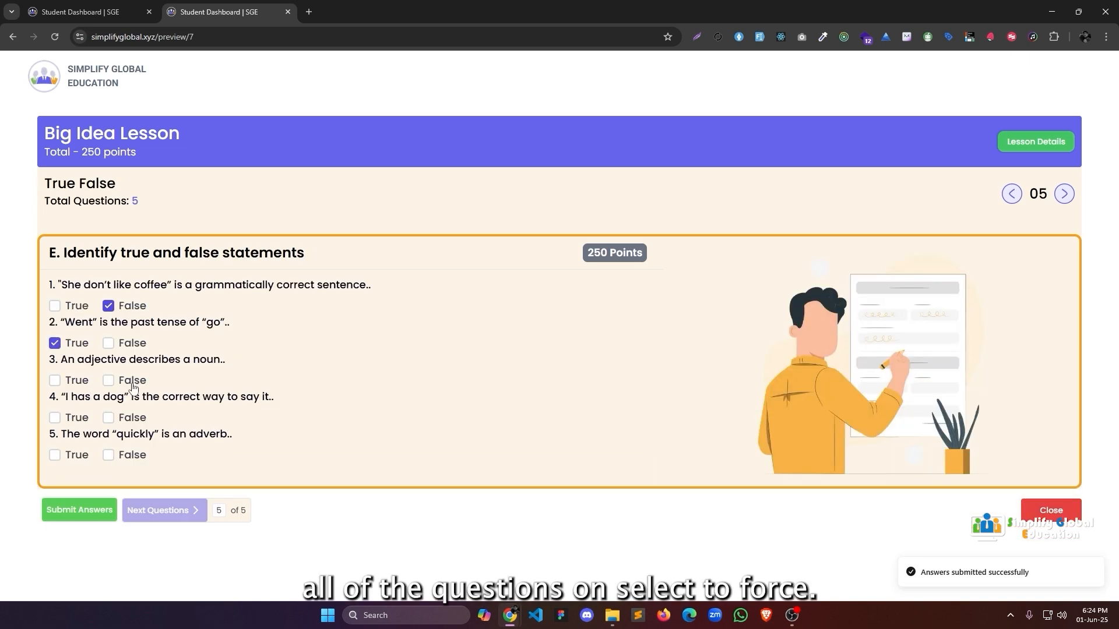
click(108, 380)
click(54, 417)
click(108, 454)
click(80, 510)
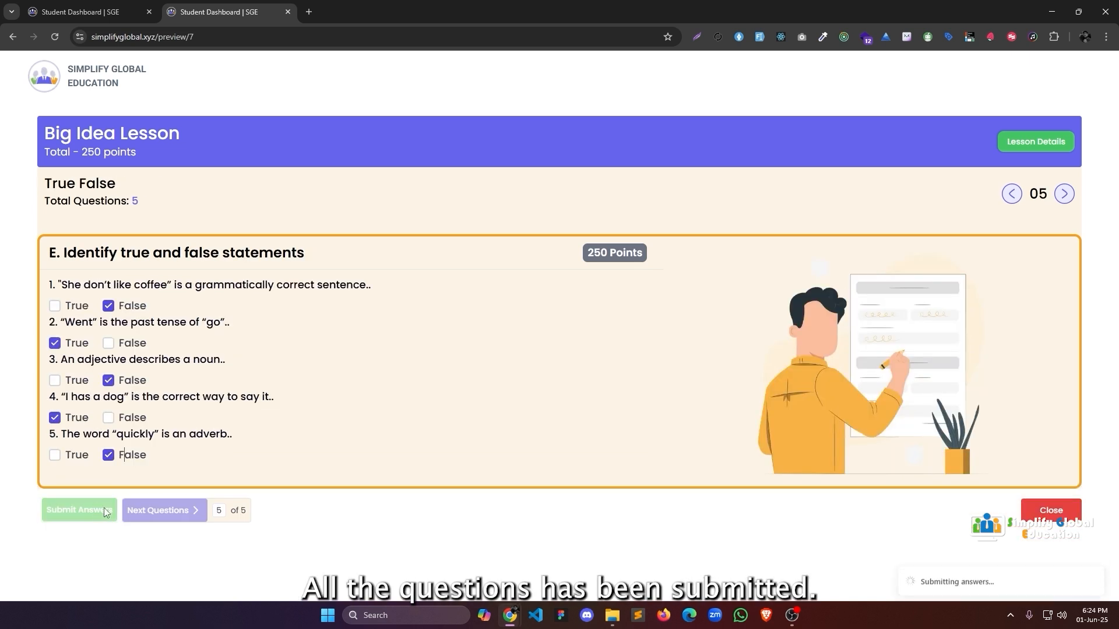
click(1044, 513)
Confirm the homework submission and review the Big Idea Lesson MCQ results.
click(673, 340)
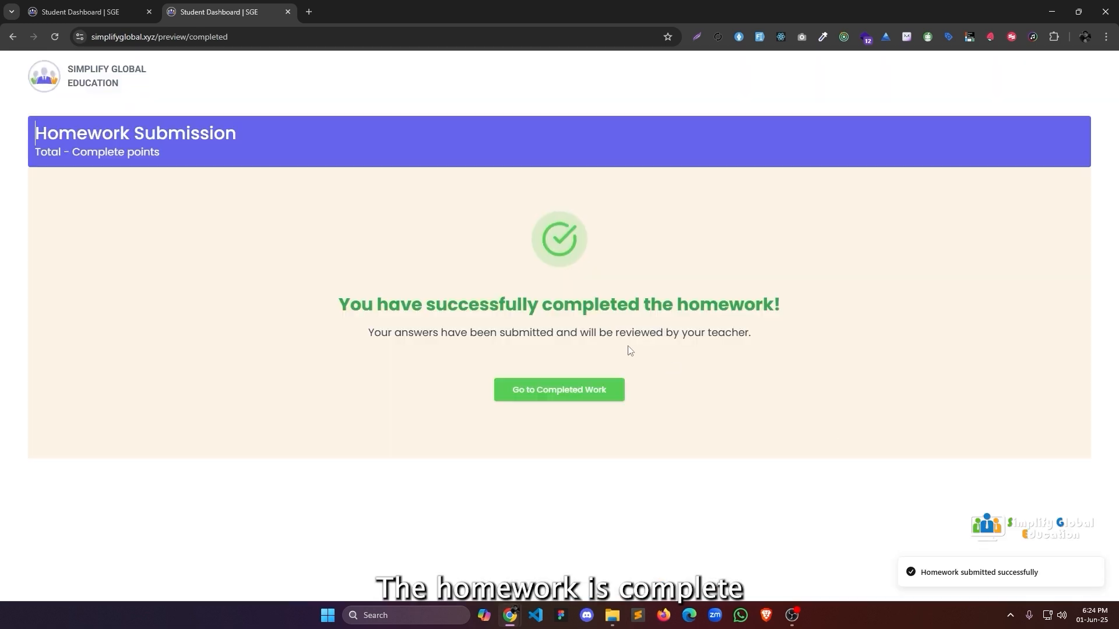
click(595, 391)
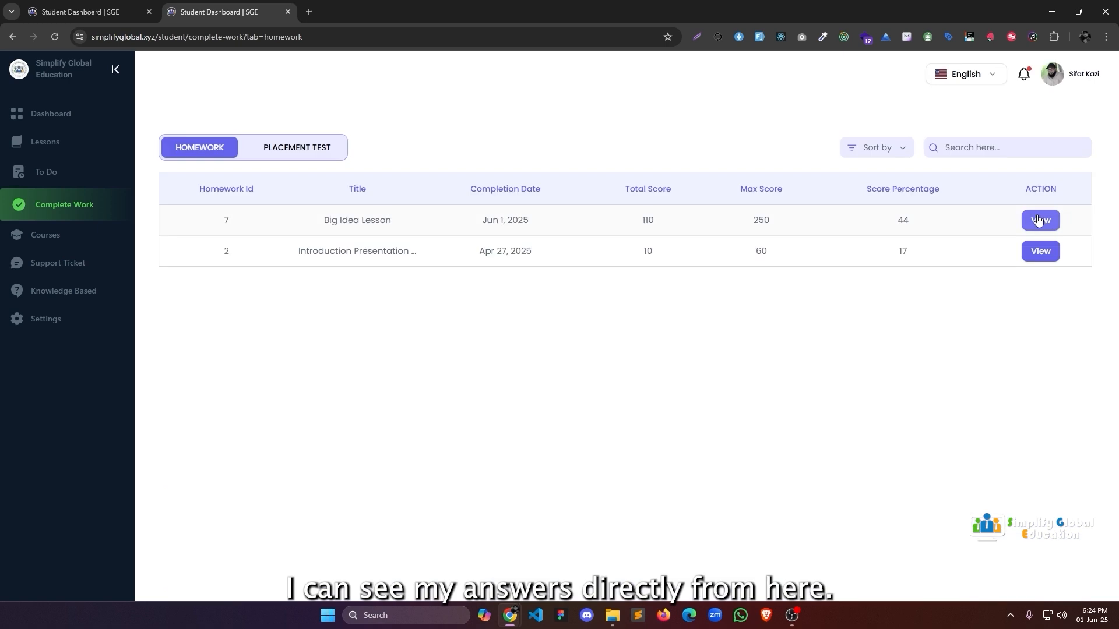
click(1038, 220)
scroll(892, 226, down, 2)
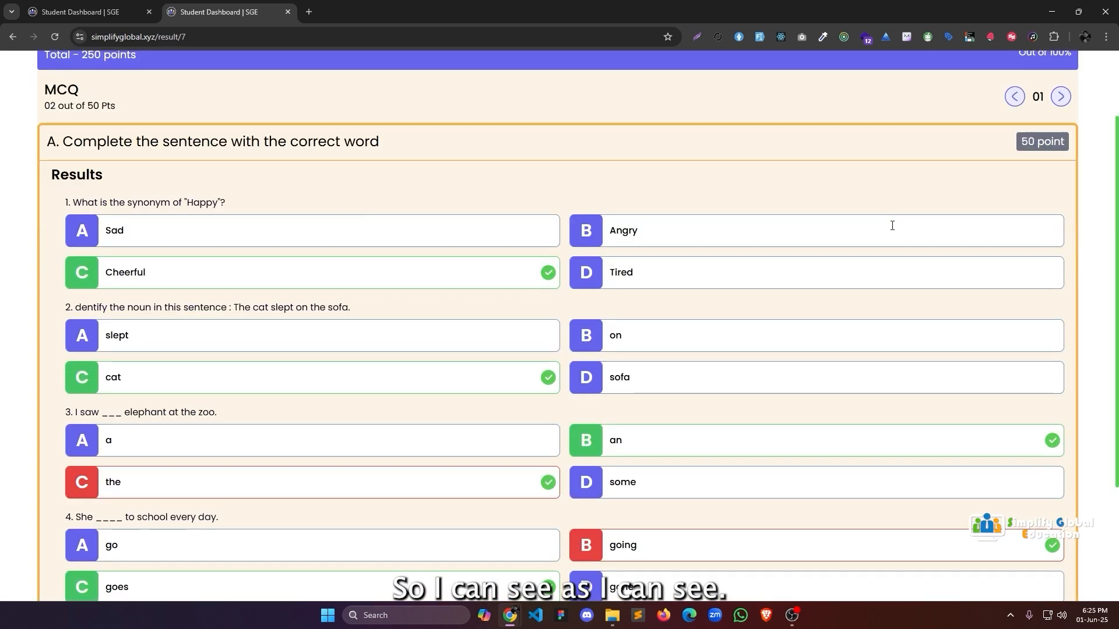
scroll(892, 225, down, 2)
scroll(865, 222, up, 2)
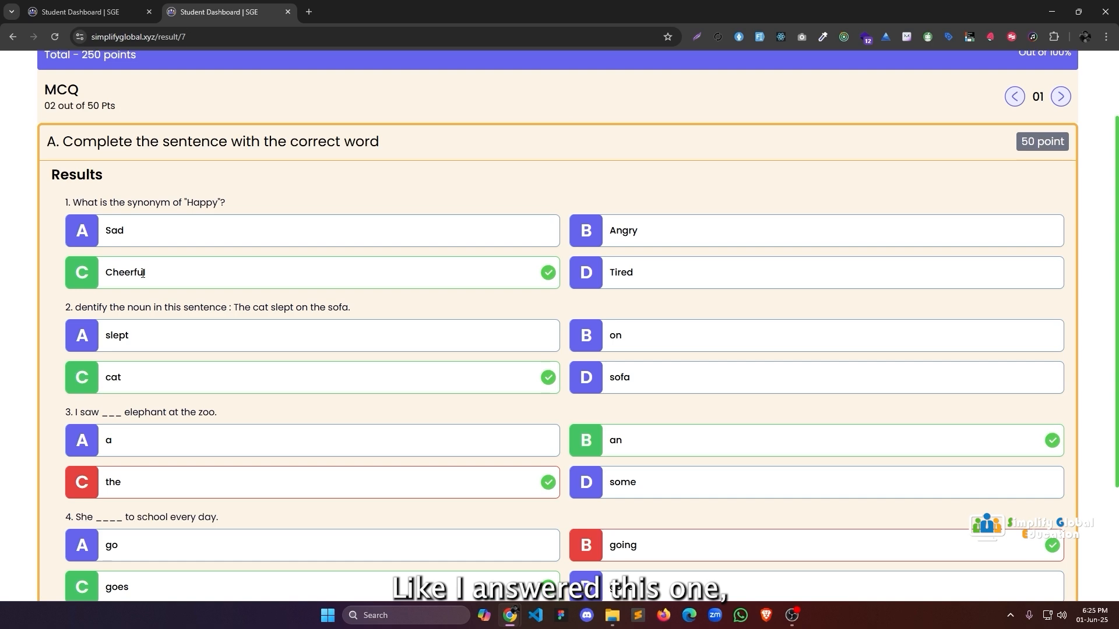
scroll(142, 273, down, 3)
scroll(150, 314, up, 4)
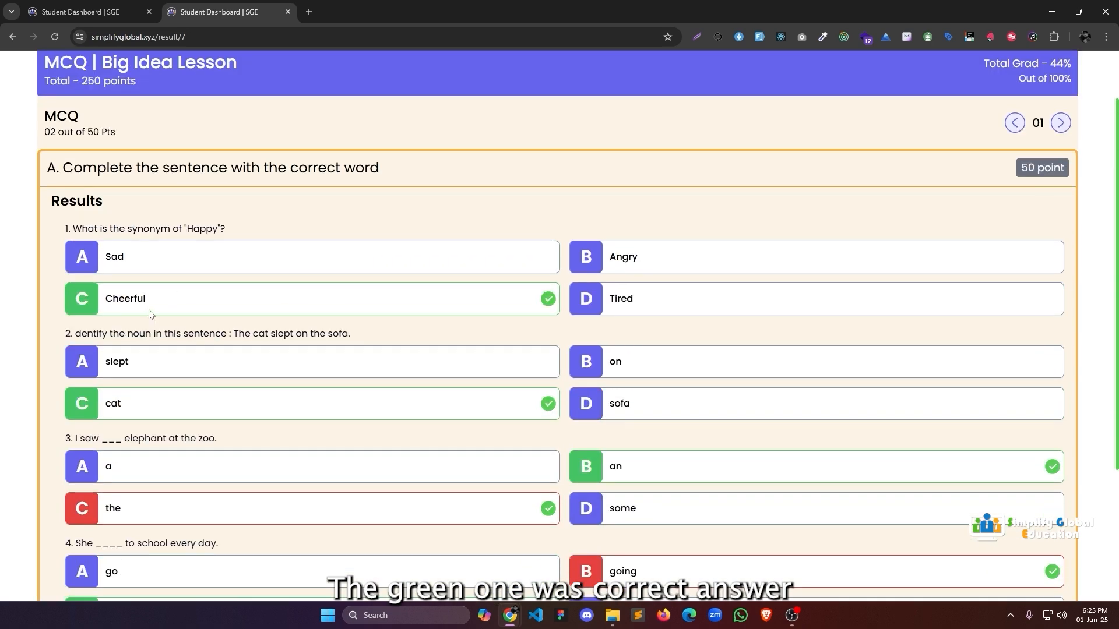
scroll(151, 315, down, 3)
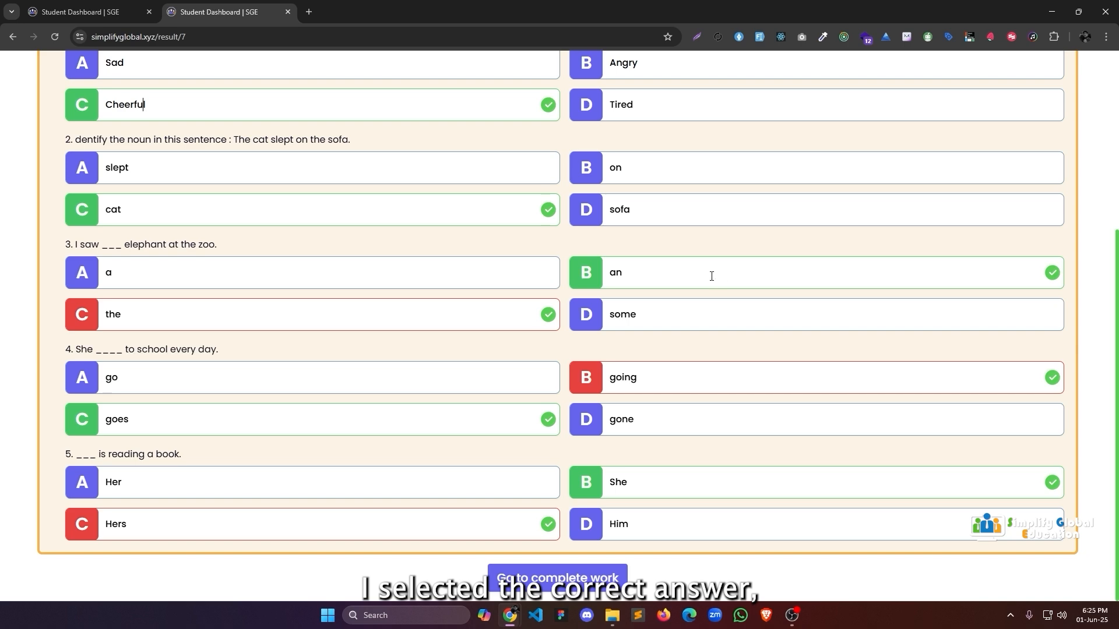
scroll(361, 301, up, 5)
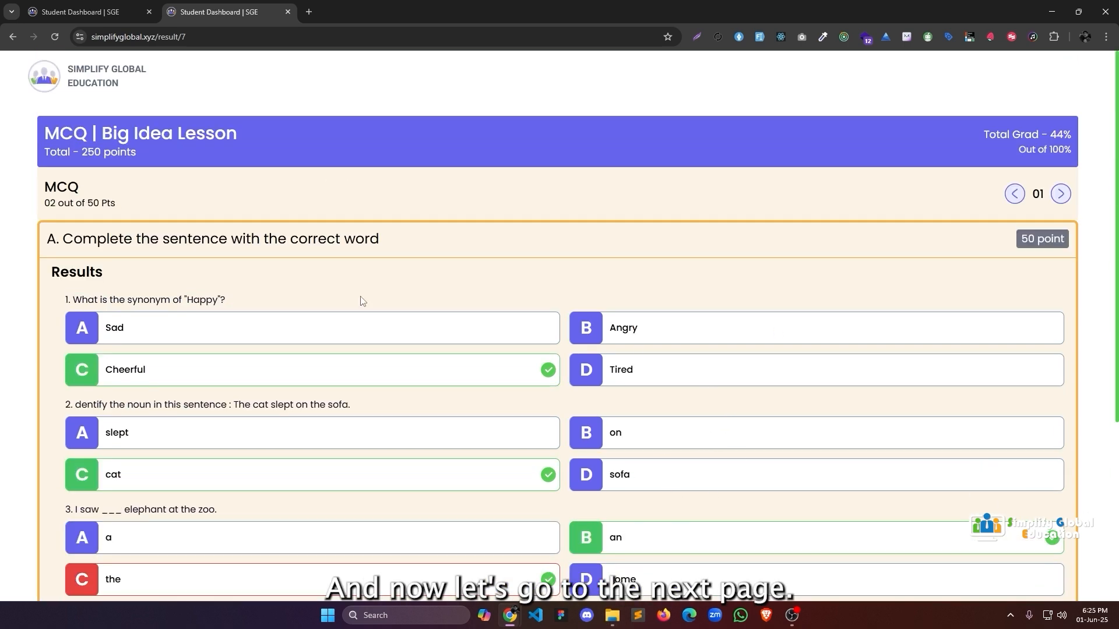
Page through Fill in the Gap, Short Answer and sentence rearranging results to True/False.
click(1062, 195)
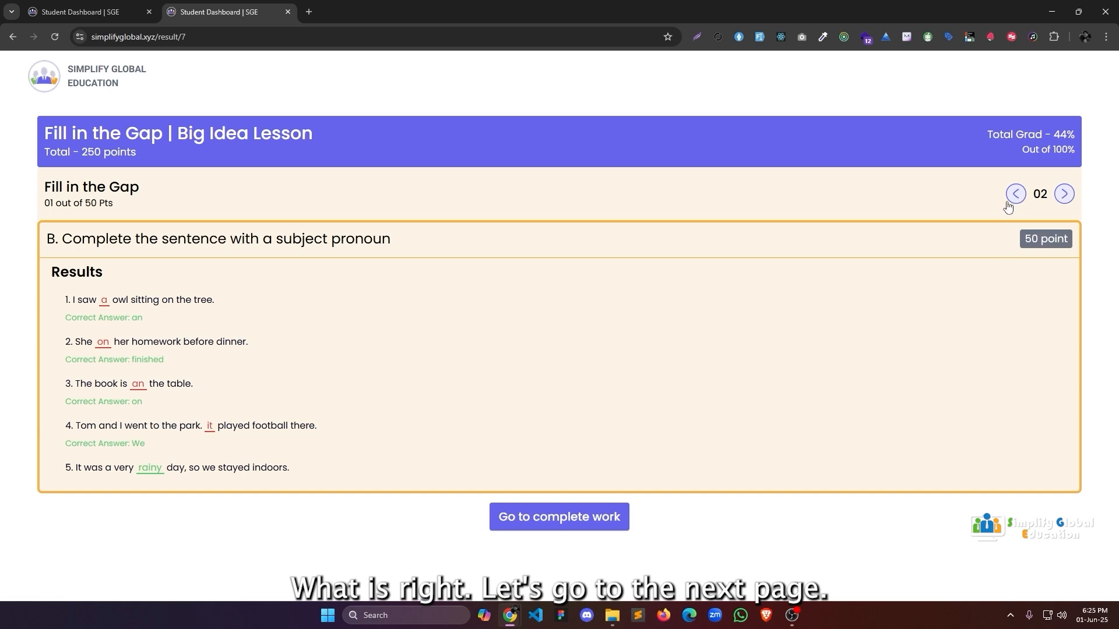
click(1064, 193)
scroll(824, 241, down, 1)
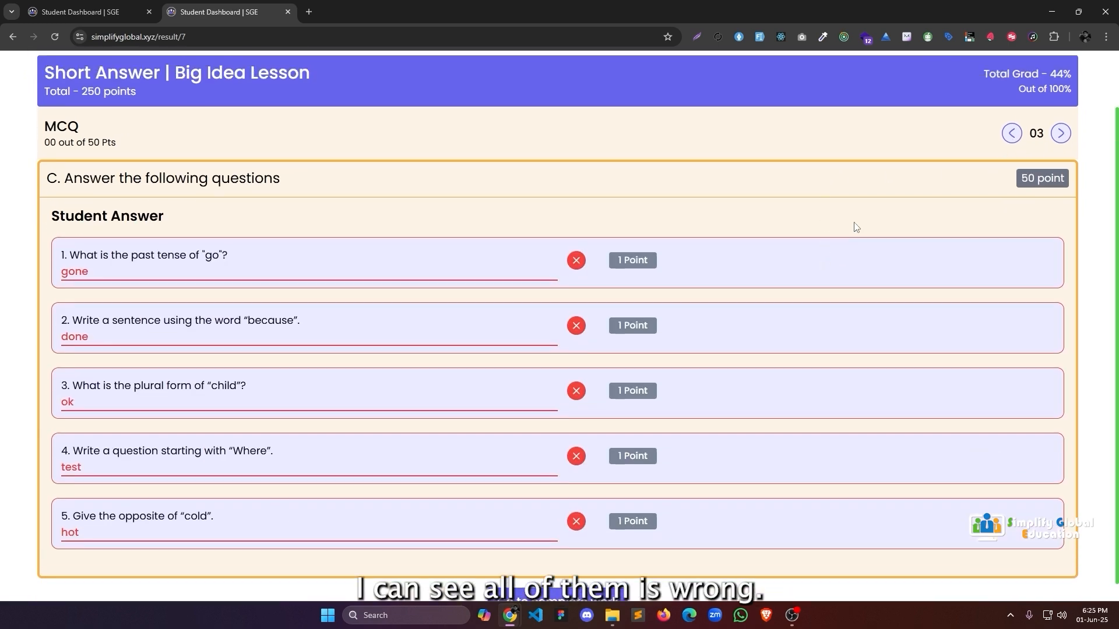
scroll(855, 226, up, 1)
click(1063, 192)
scroll(407, 270, down, 1)
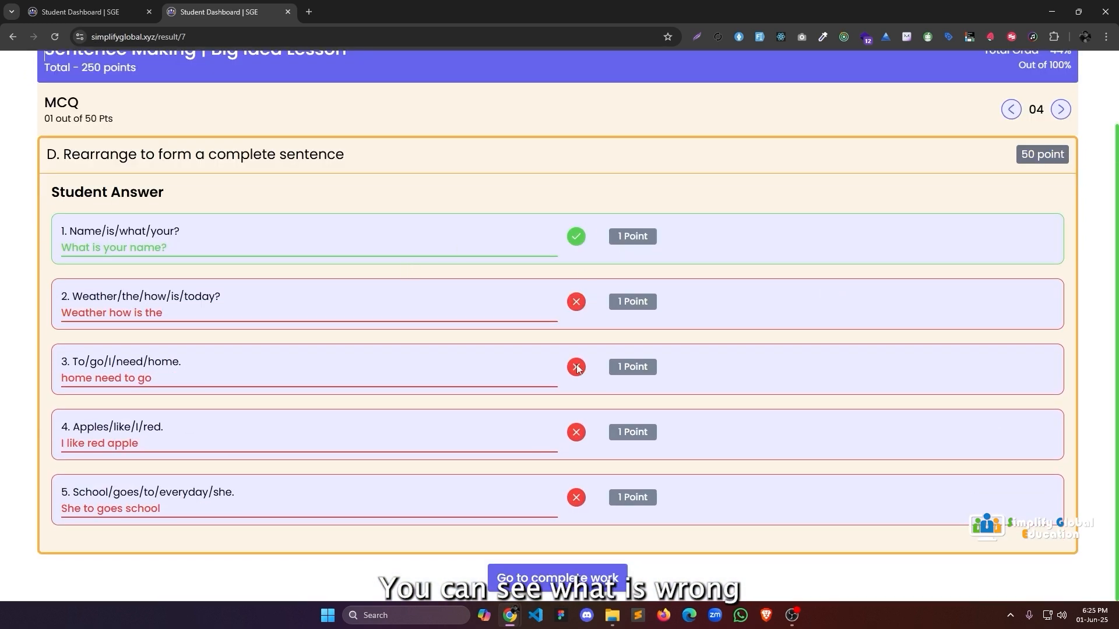
click(1061, 109)
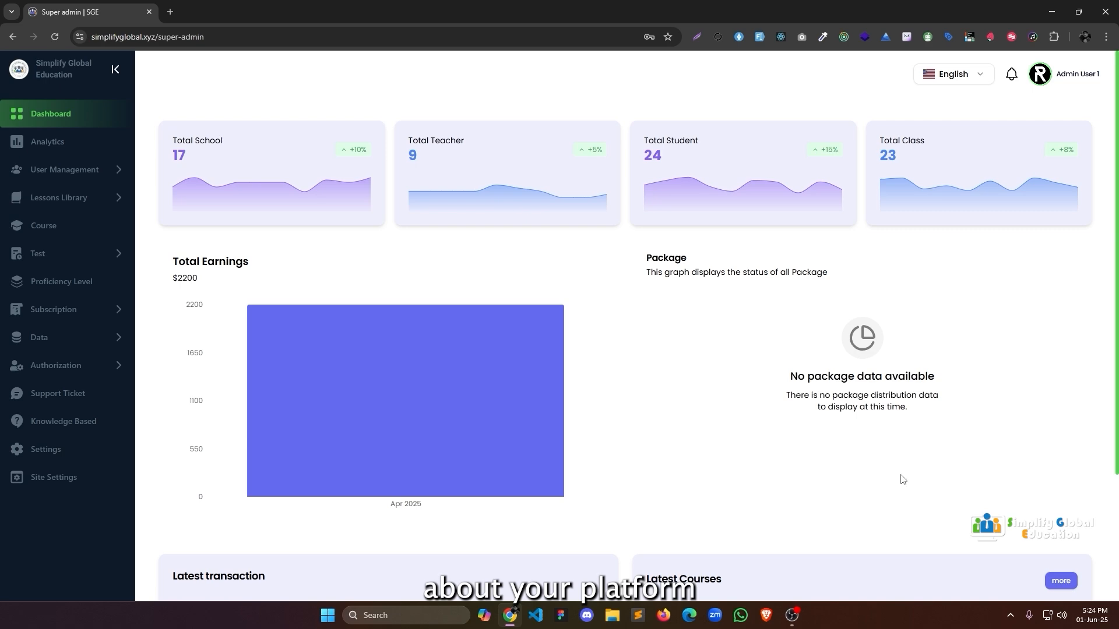
Review the Analytics charts, then list All users under User Management.
scroll(815, 465, down, 3)
scroll(830, 535, up, 3)
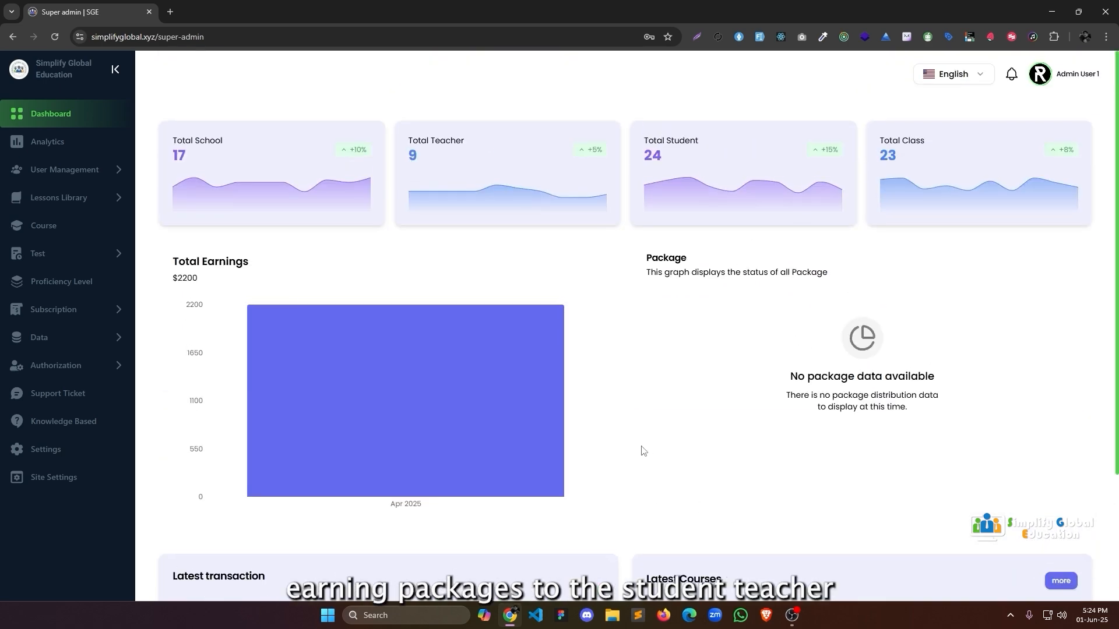
click(47, 143)
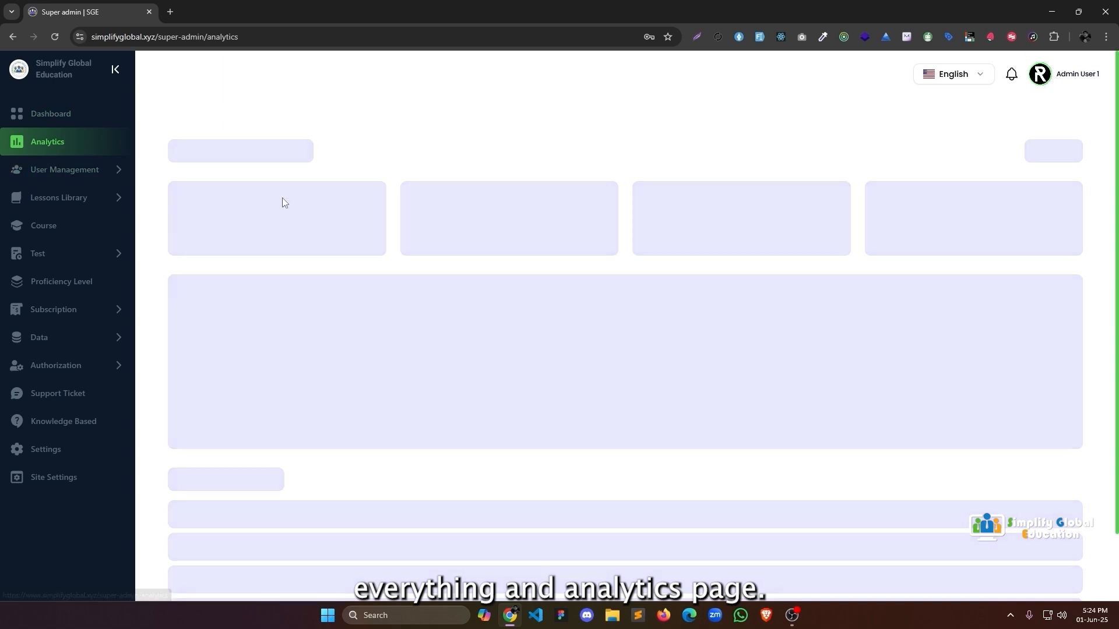
scroll(594, 404, down, 8)
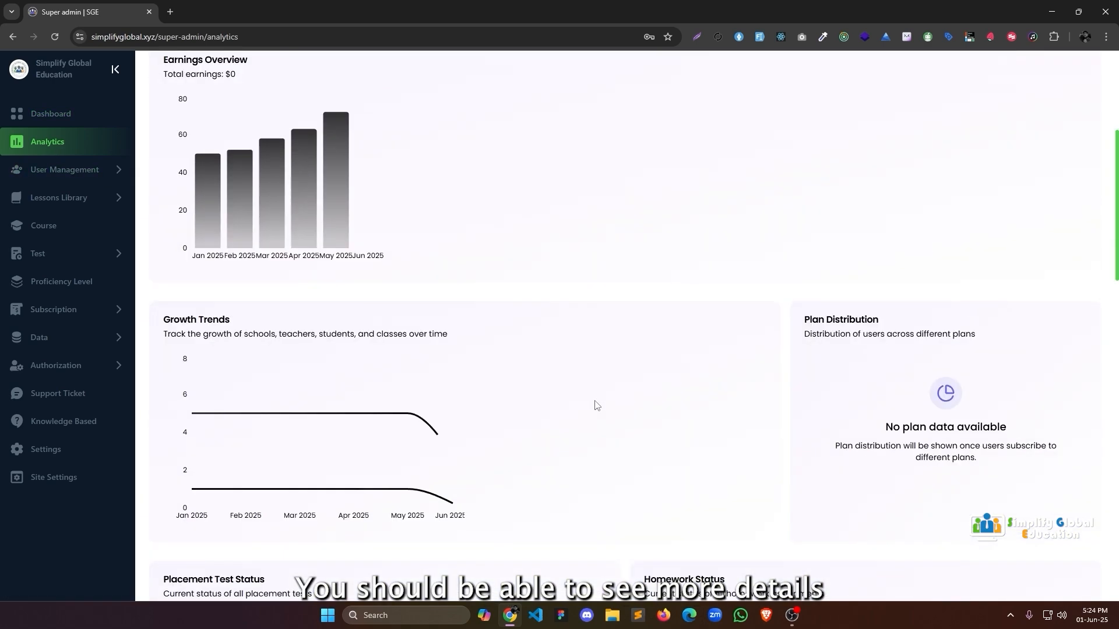
scroll(595, 406, down, 15)
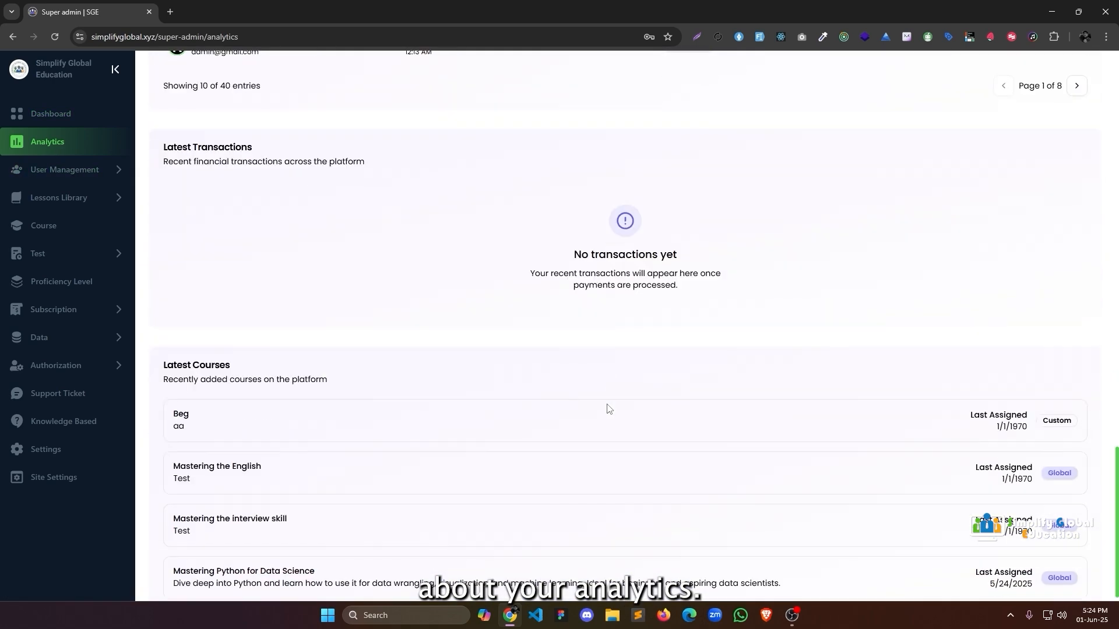
click(70, 170)
click(83, 198)
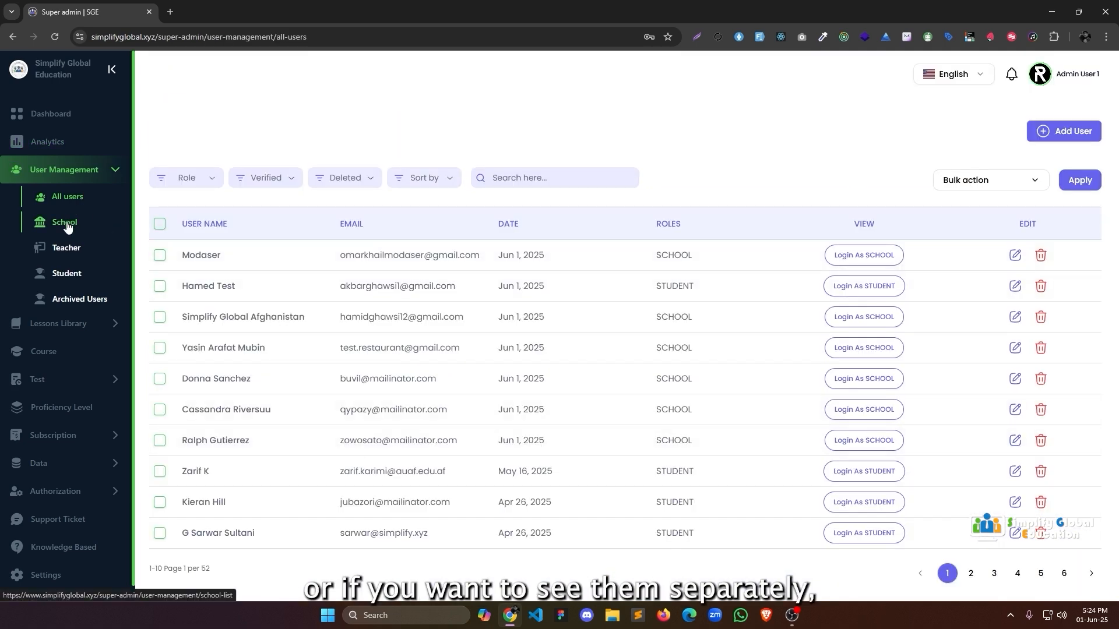
Browse the School, Student, Lessons and Library pages, ending on the Course list.
click(67, 226)
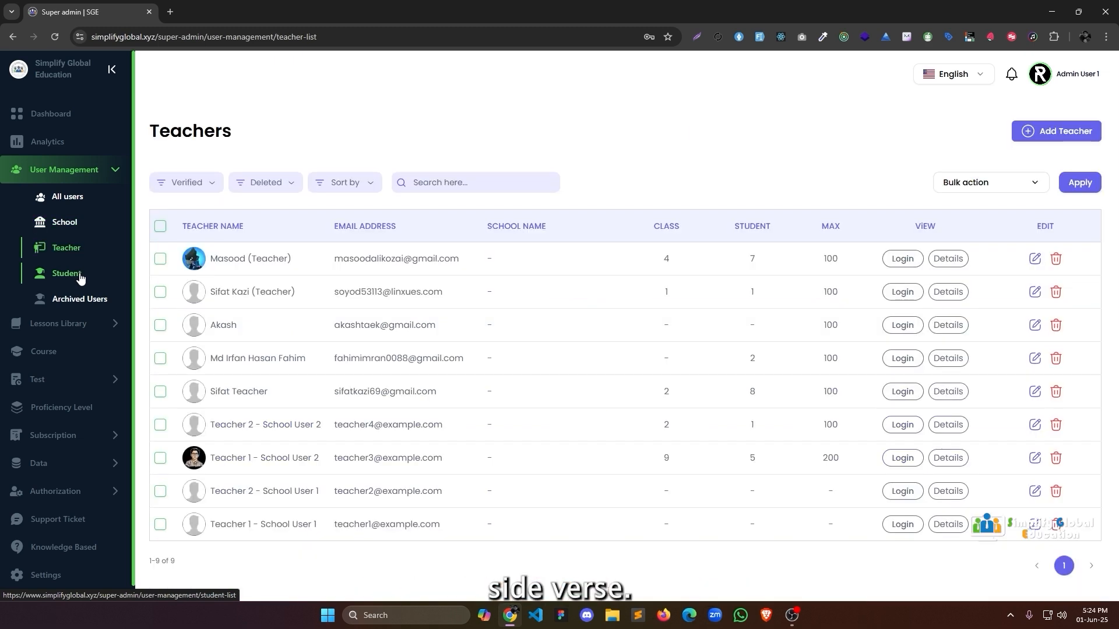
click(80, 279)
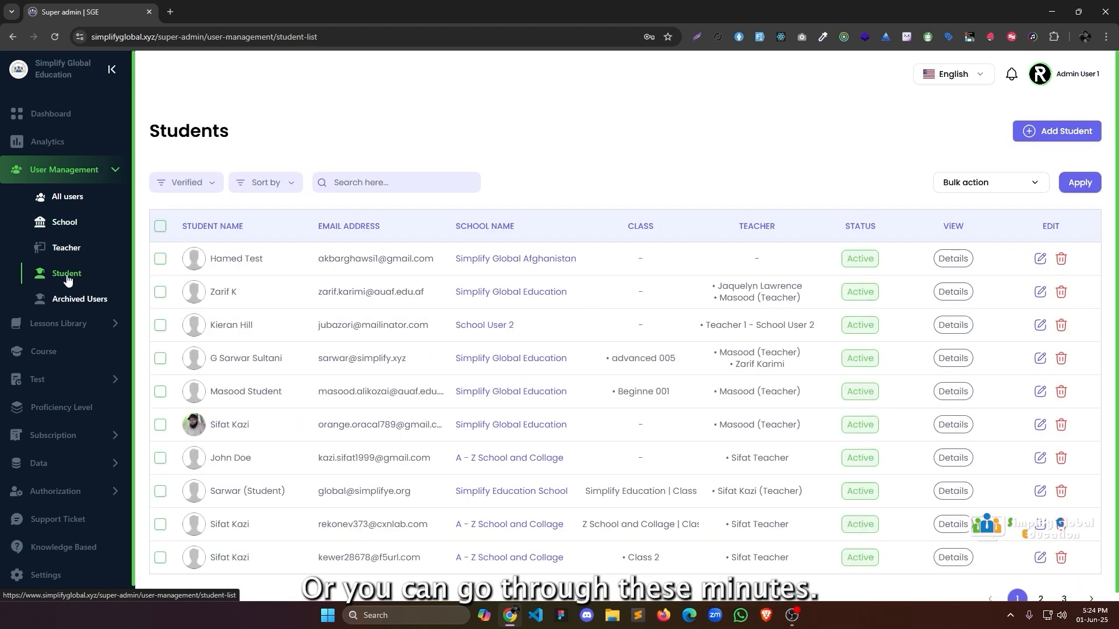
click(88, 334)
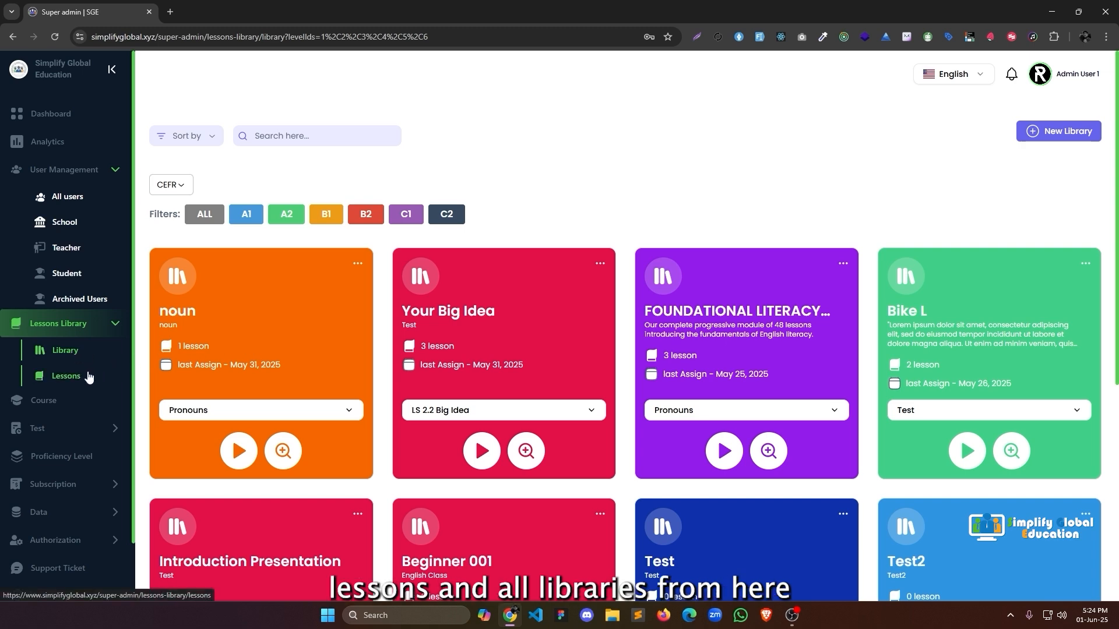
click(90, 377)
click(82, 353)
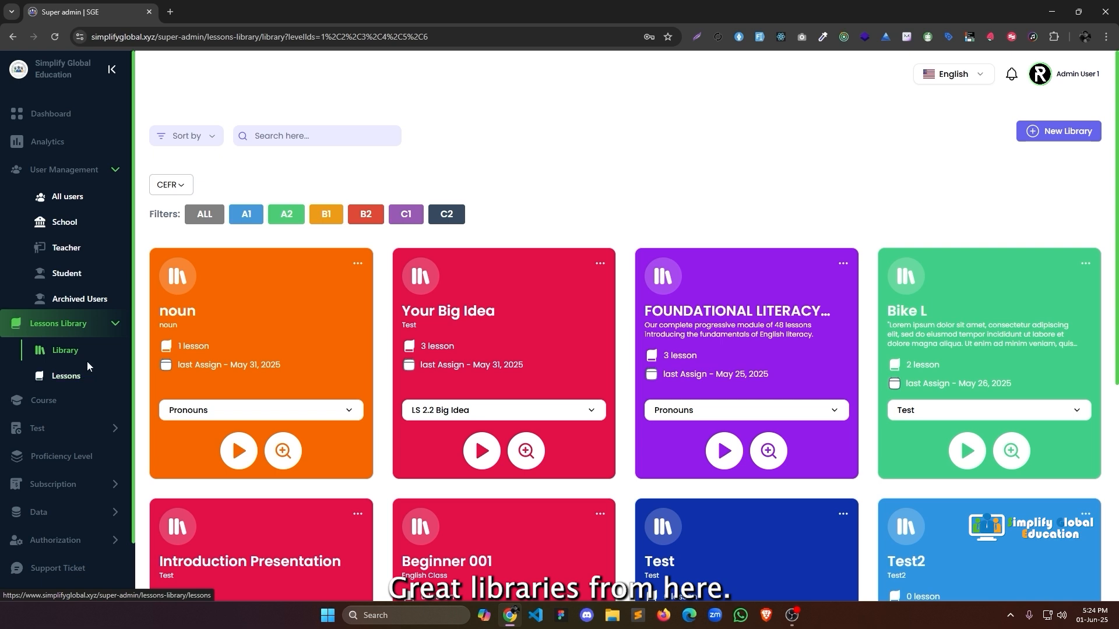
scroll(84, 358, down, 1)
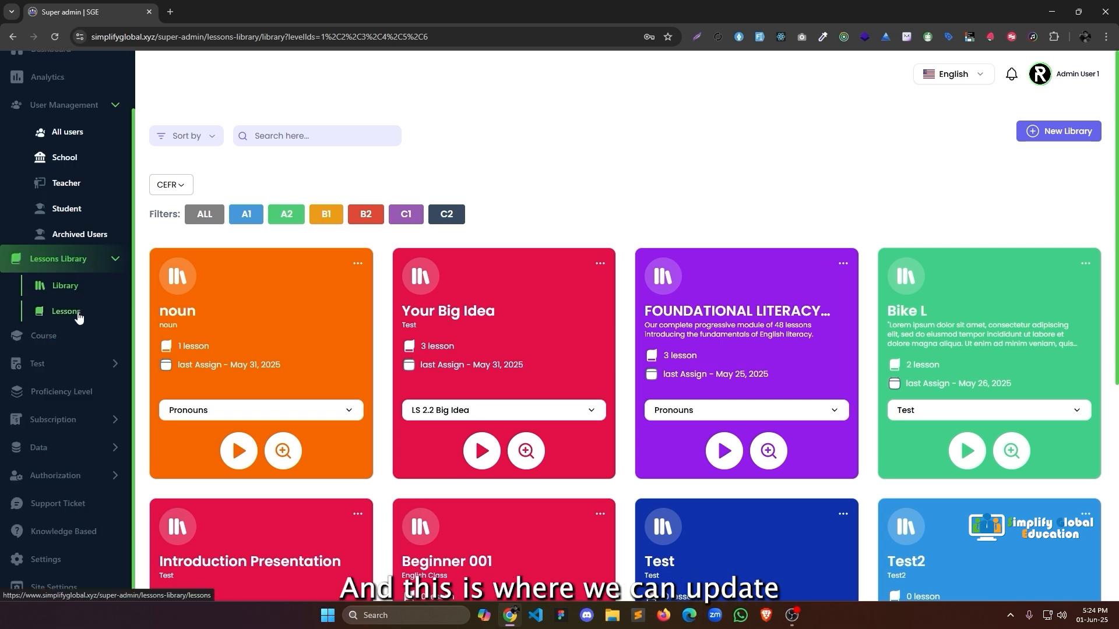
click(73, 340)
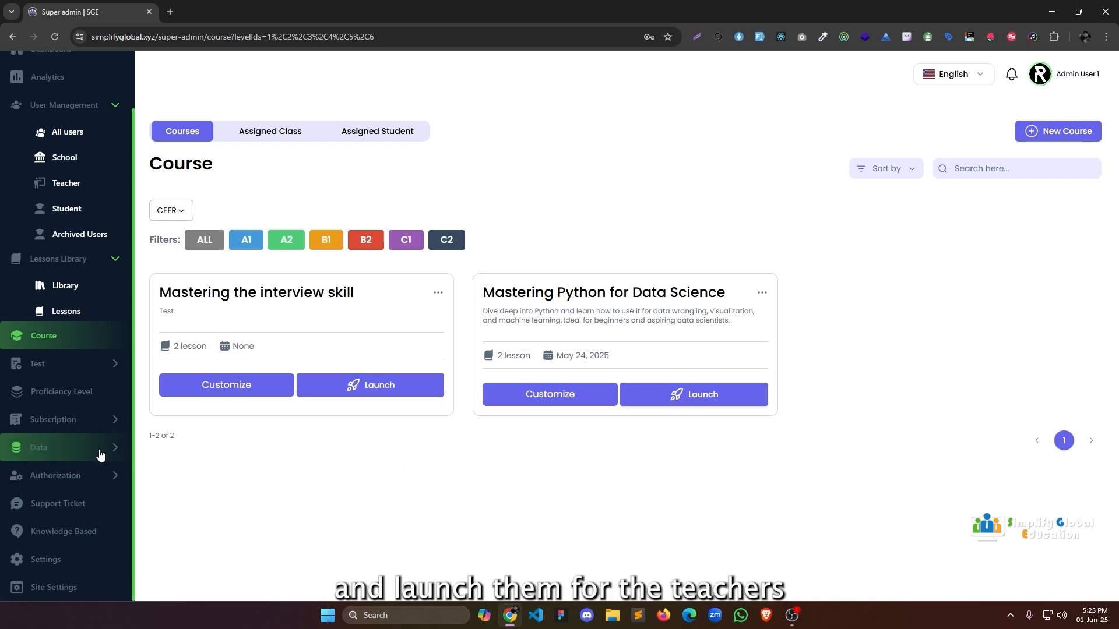
Look over the Homework, Placement Test and Proficiency Level pages under Test.
click(54, 376)
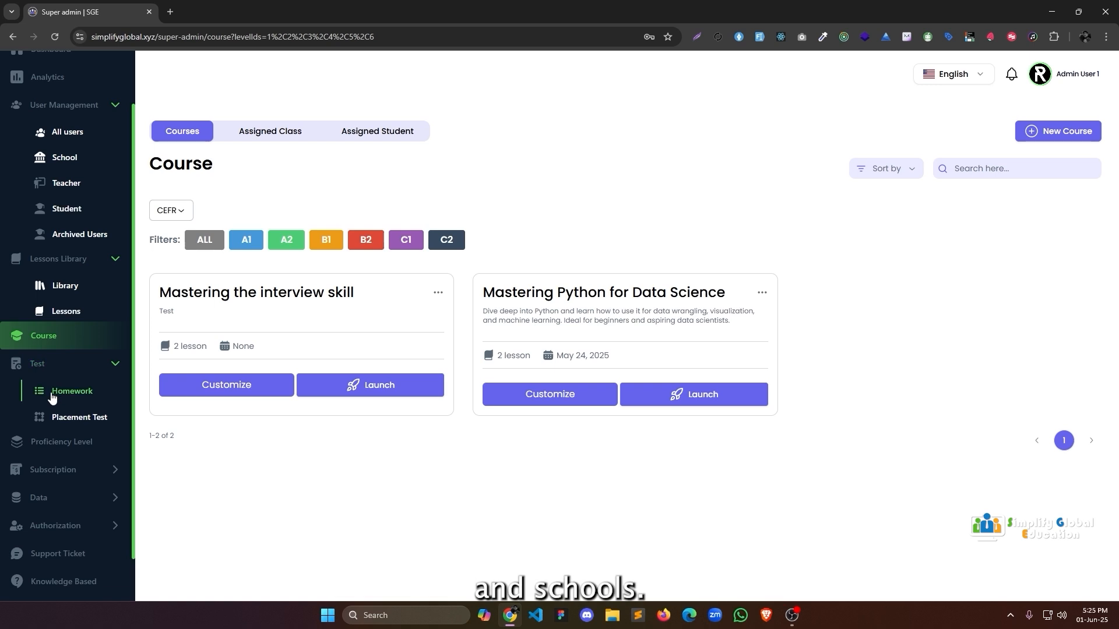
click(55, 391)
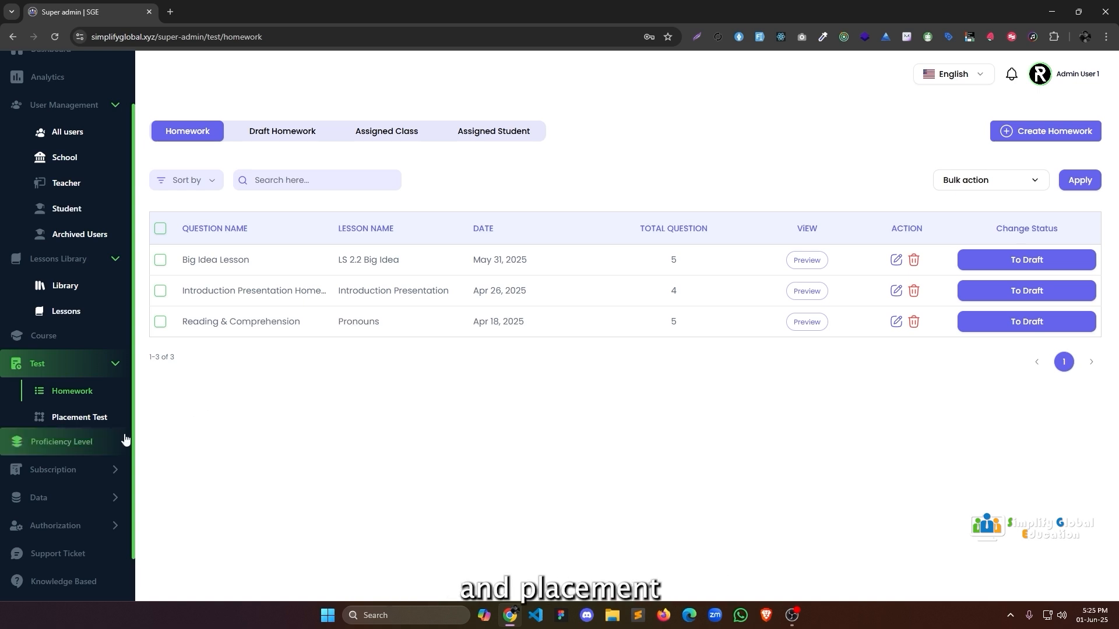
click(76, 417)
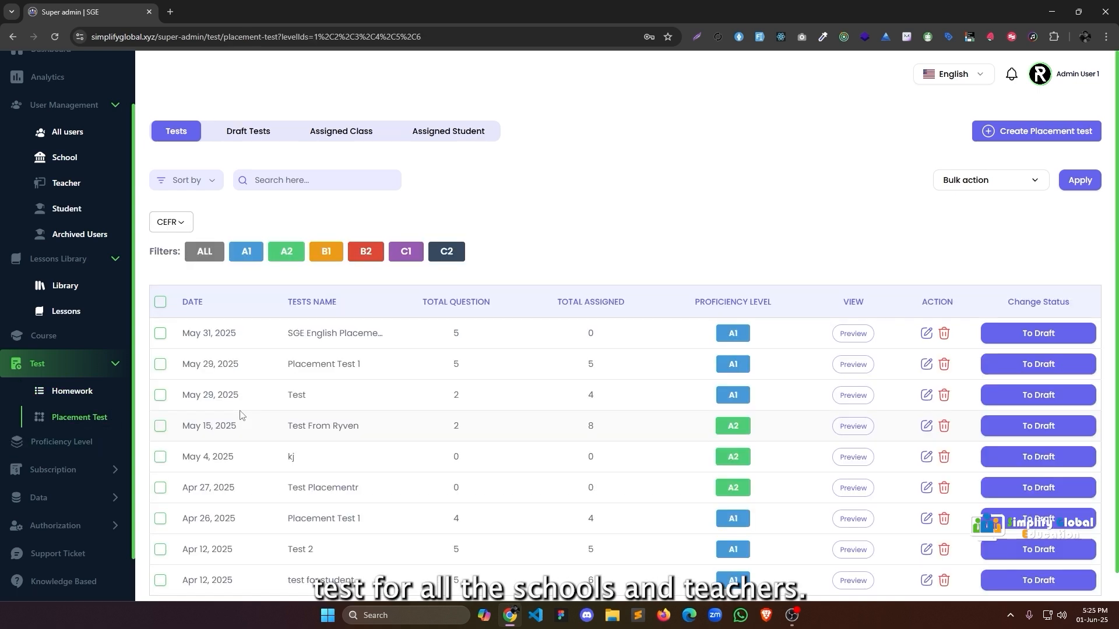
click(61, 442)
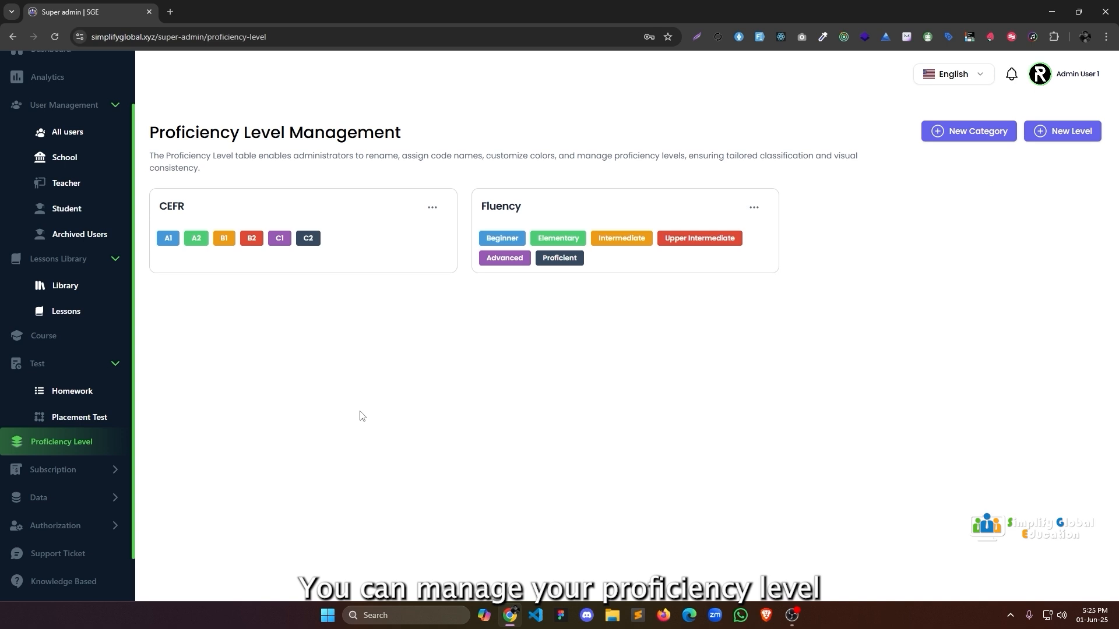
Show the Subscription List with Unlimited Pro ($50) and Premium Plan I ($200), then expand Data.
click(111, 469)
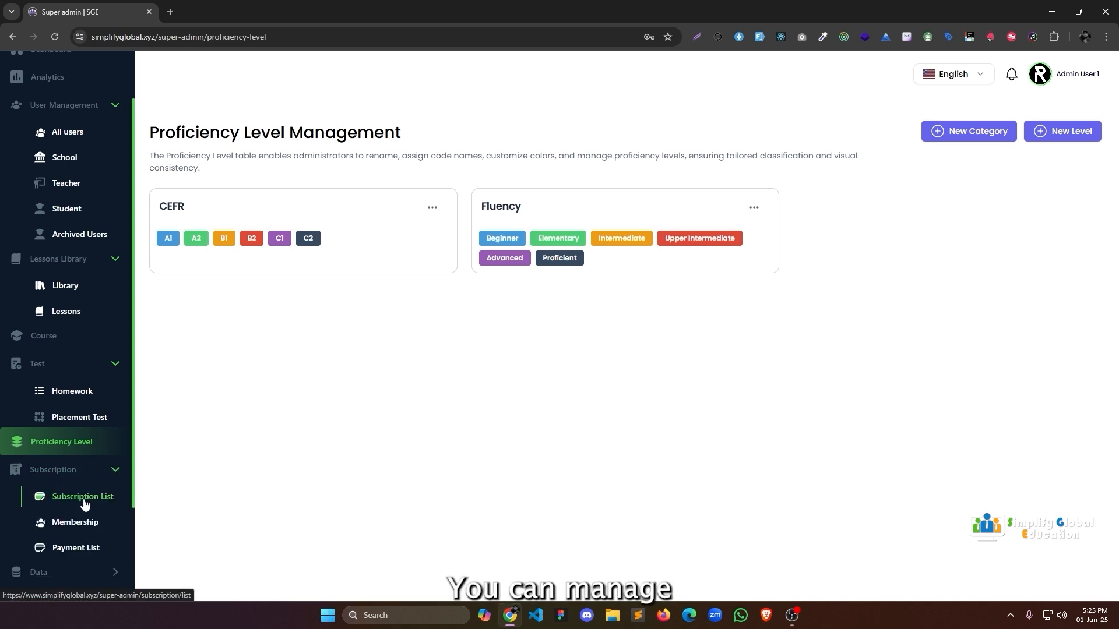
click(83, 503)
scroll(88, 525, down, 2)
click(76, 451)
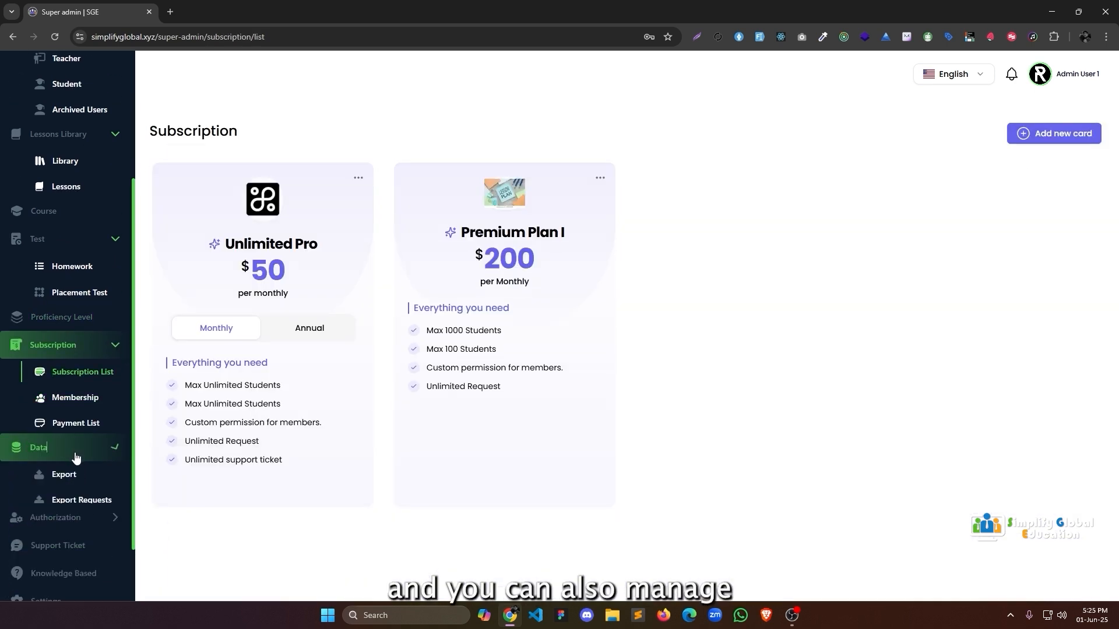